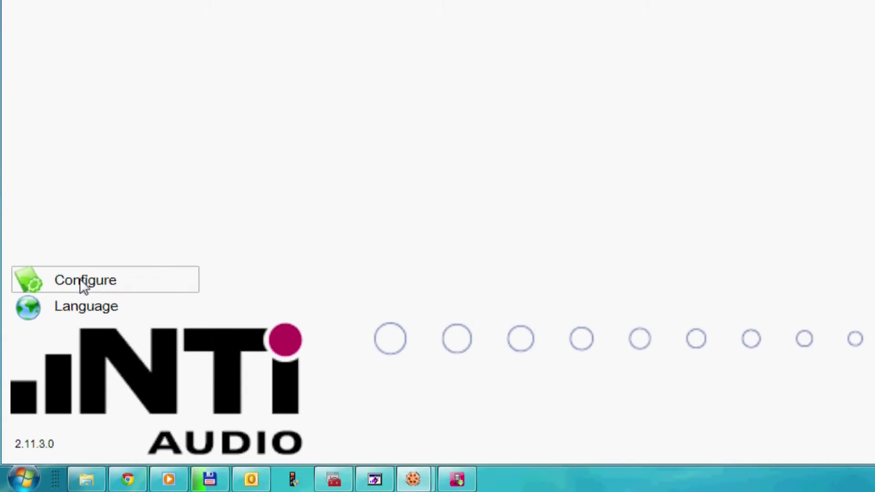
left_click(81, 305)
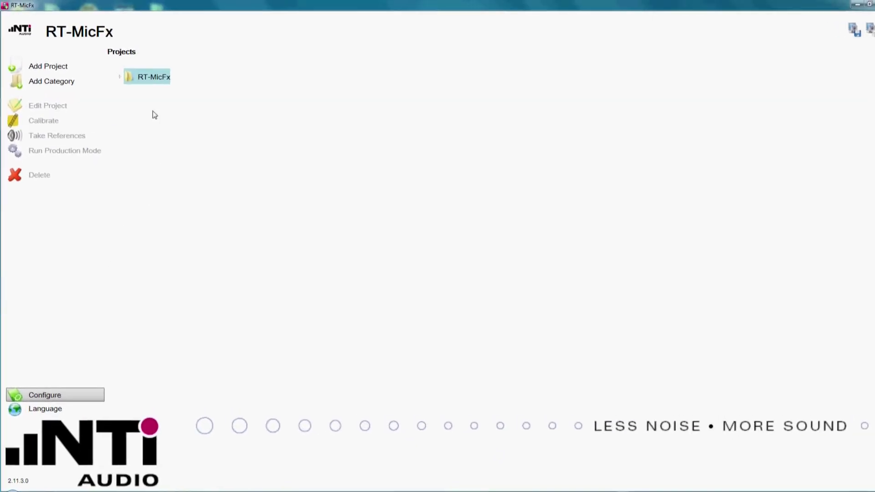
left_click(119, 76)
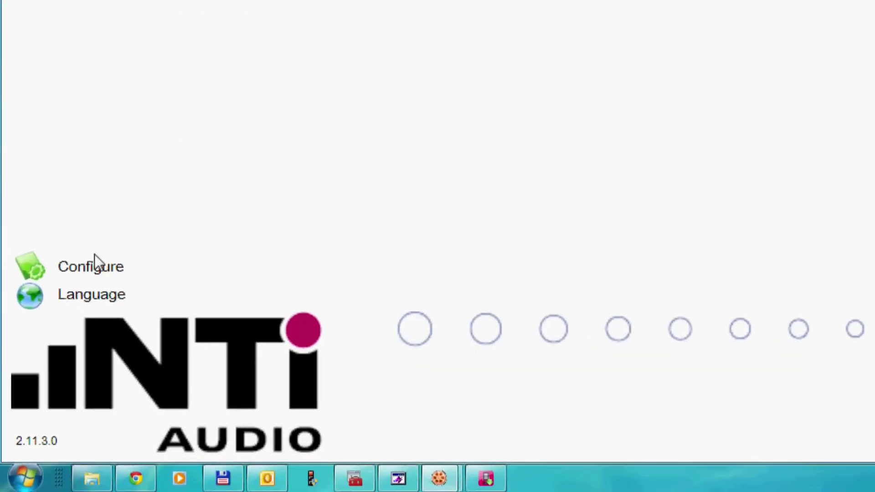
Step: Rename Reference Mic 1 to 'M2010 #3121' and give it 33.2 mV/Pa sensitivity
left_click(86, 262)
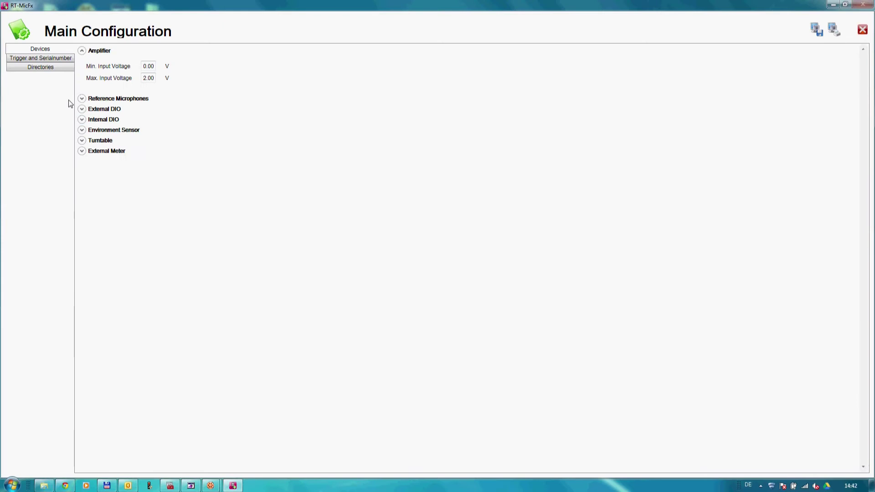
left_click(81, 98)
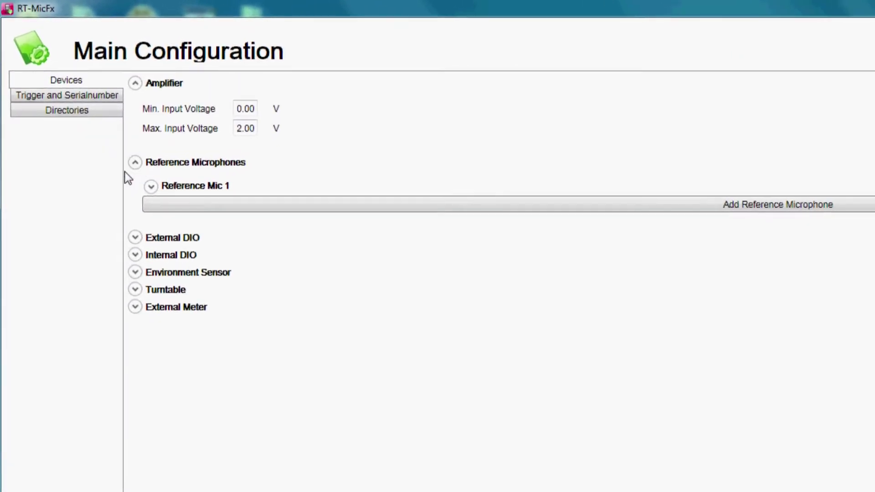
left_click(152, 190)
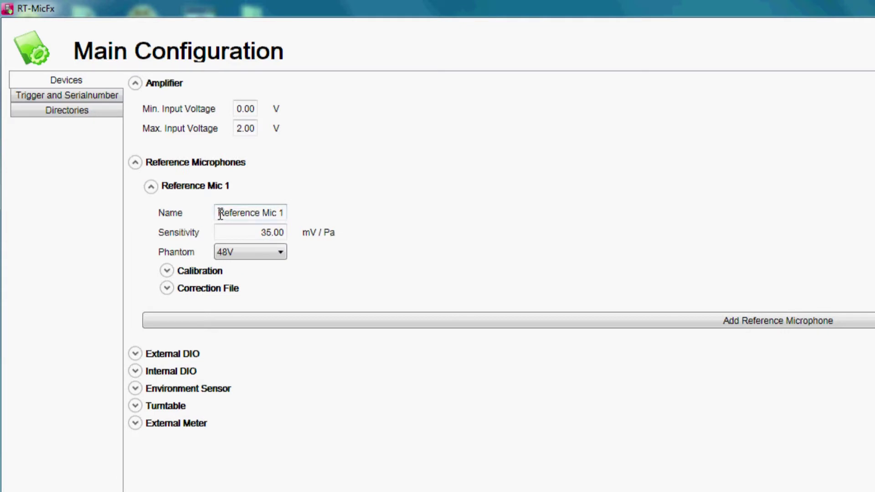
left_click(221, 213)
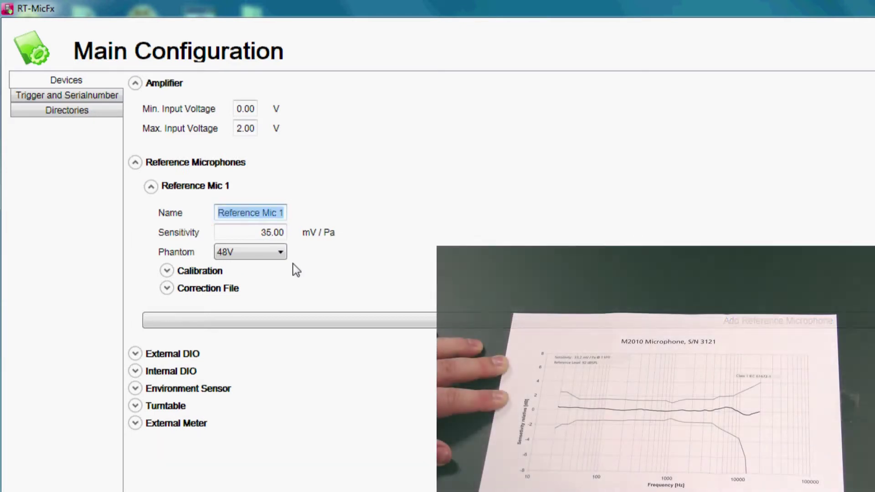
type("M2010 #3121")
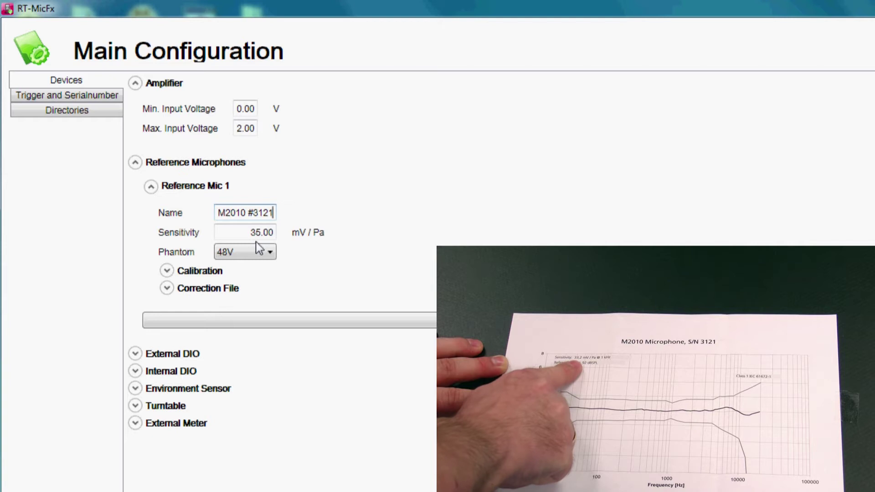
left_click(273, 233)
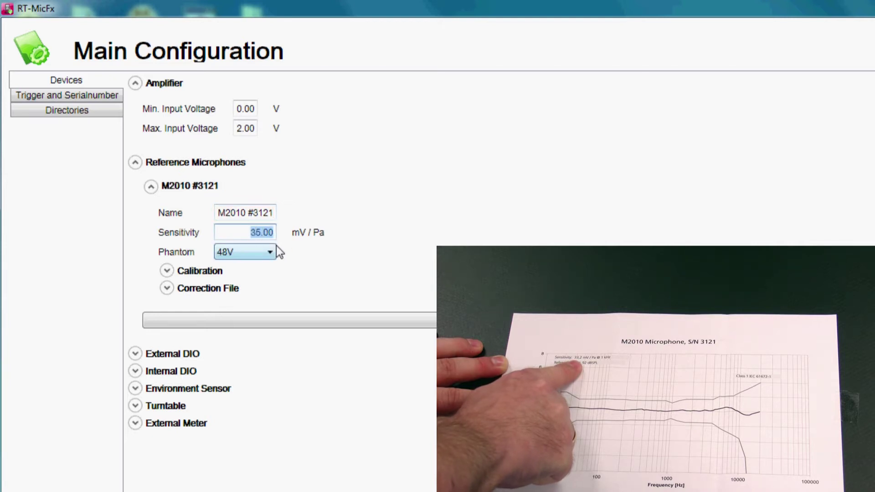
type("33.2")
key("Tab")
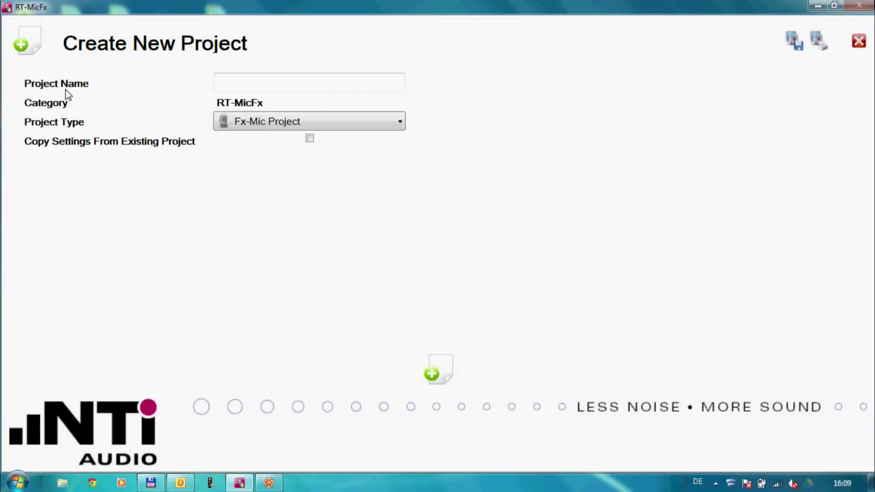
Step: Create a new project named 'Dynamic mic'
left_click(250, 87)
type("Dynamic mic")
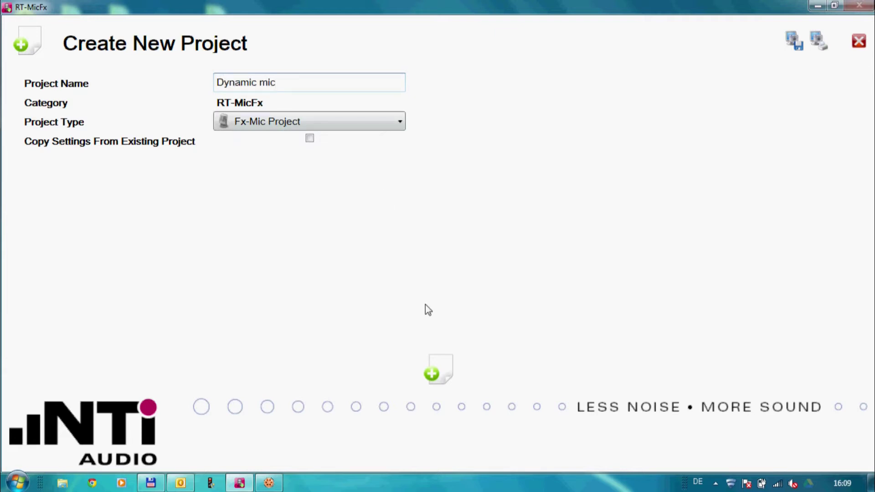
left_click(432, 372)
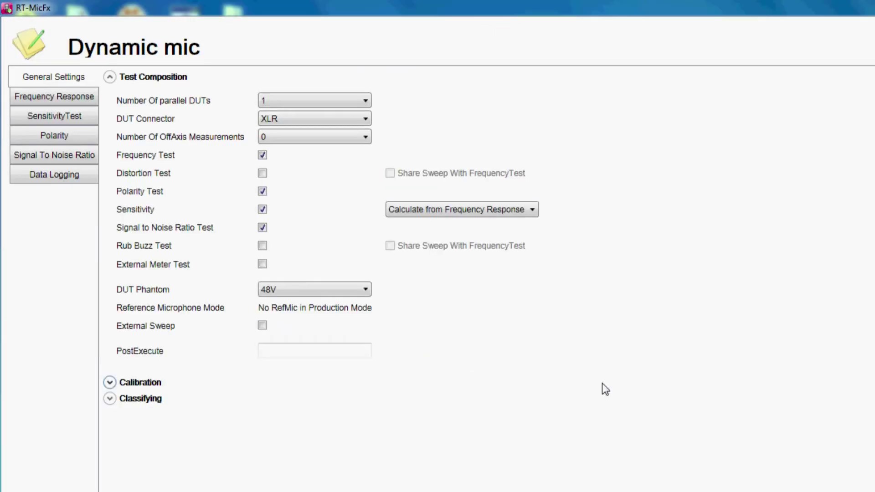
Step: Add distortion sharing the frequency sweep, drop polarity and SNR tests, set DUT phantom to None
left_click(263, 174)
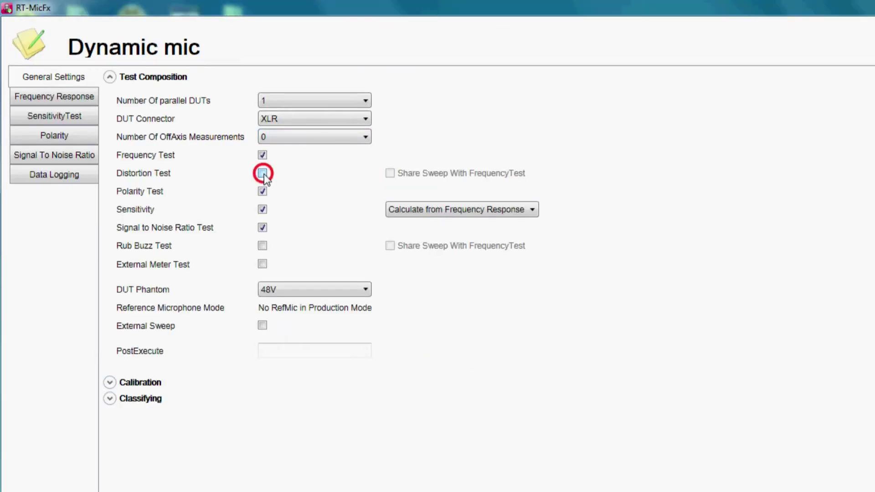
left_click(262, 191)
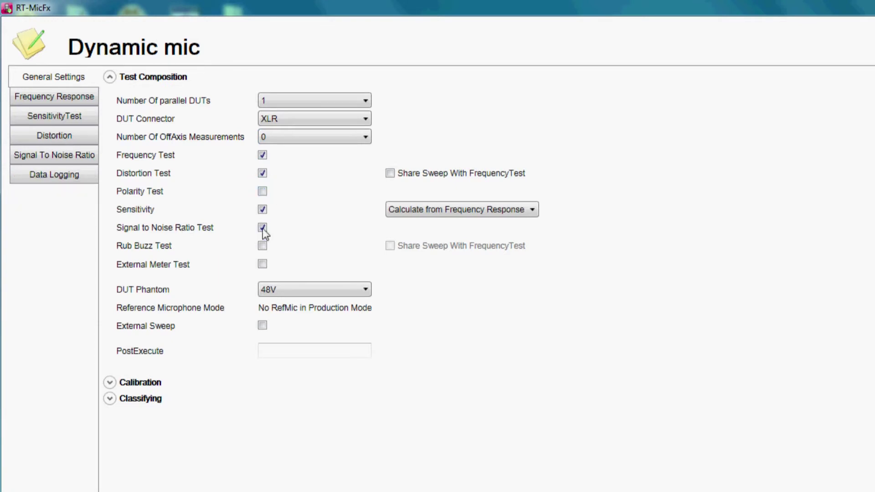
left_click(262, 228)
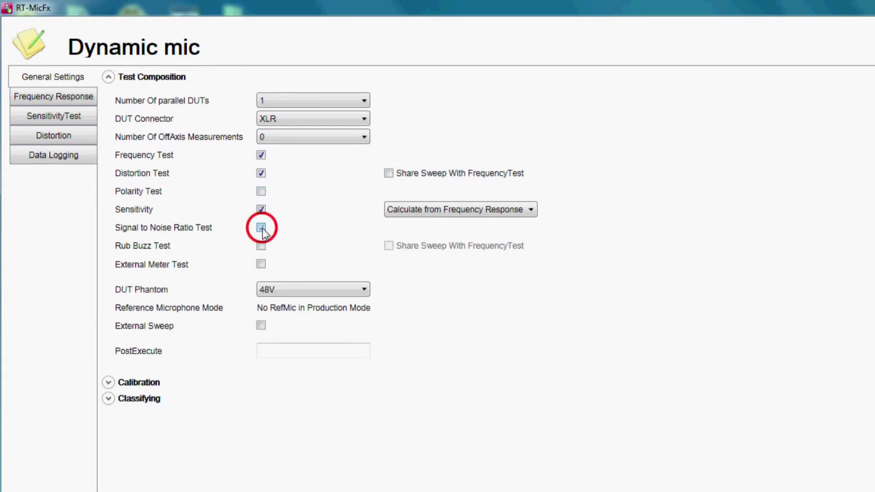
left_click(388, 173)
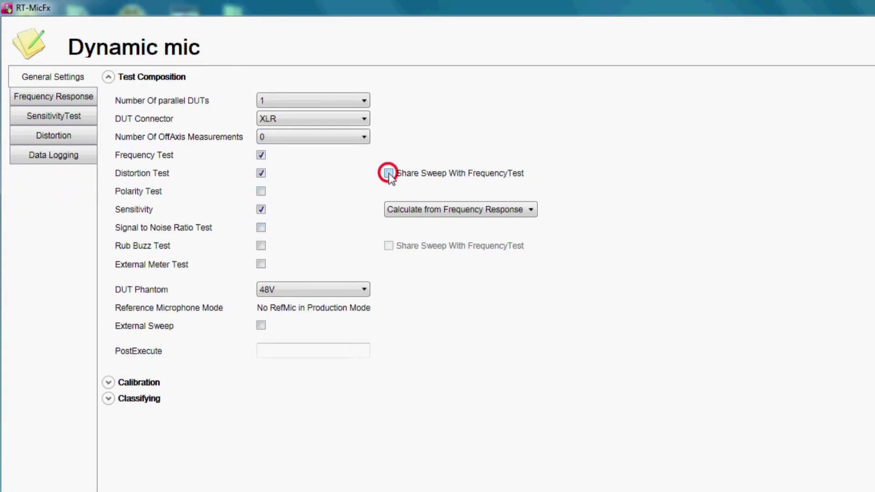
left_click(346, 289)
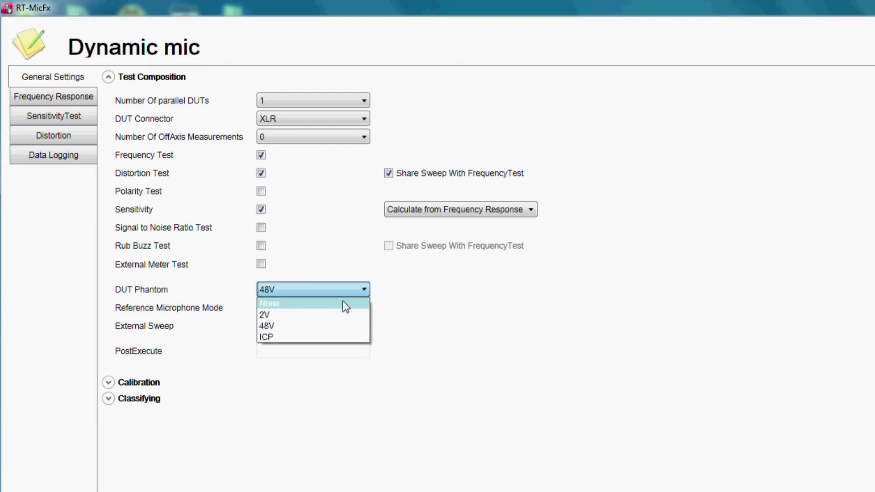
left_click(343, 303)
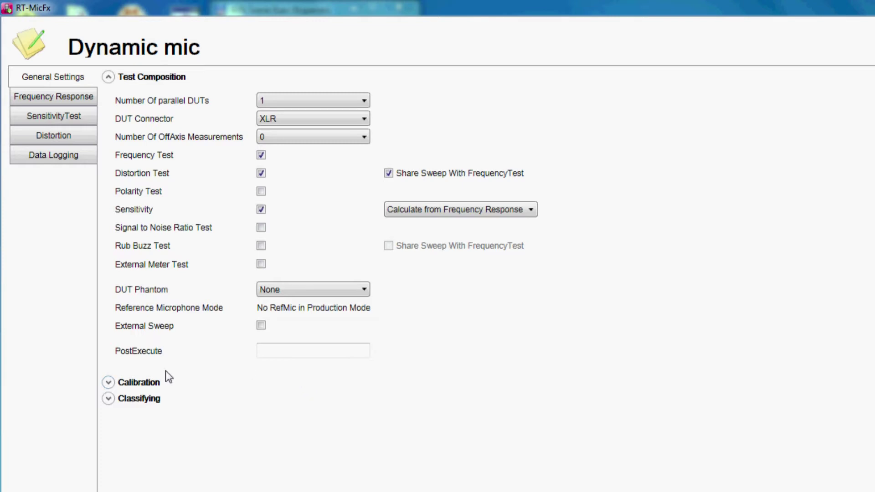
Step: Set the Calibration's Response Equalization Mode to Reference Microphone
left_click(101, 356)
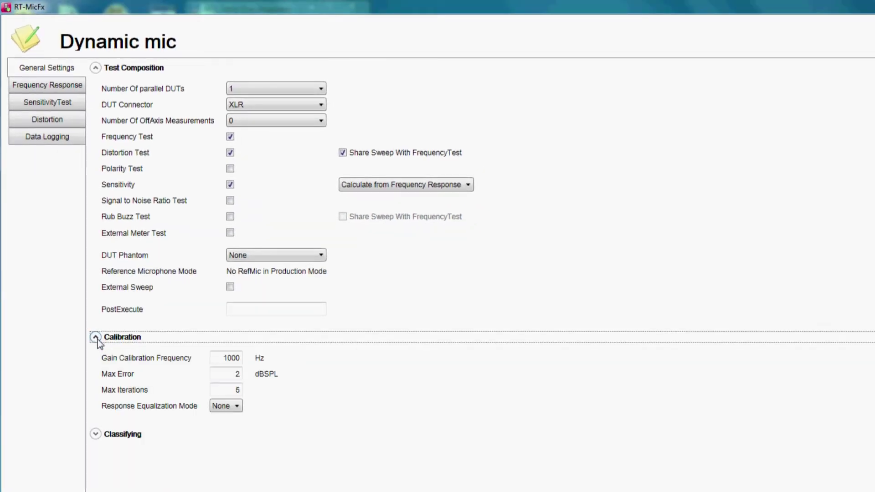
left_click(217, 405)
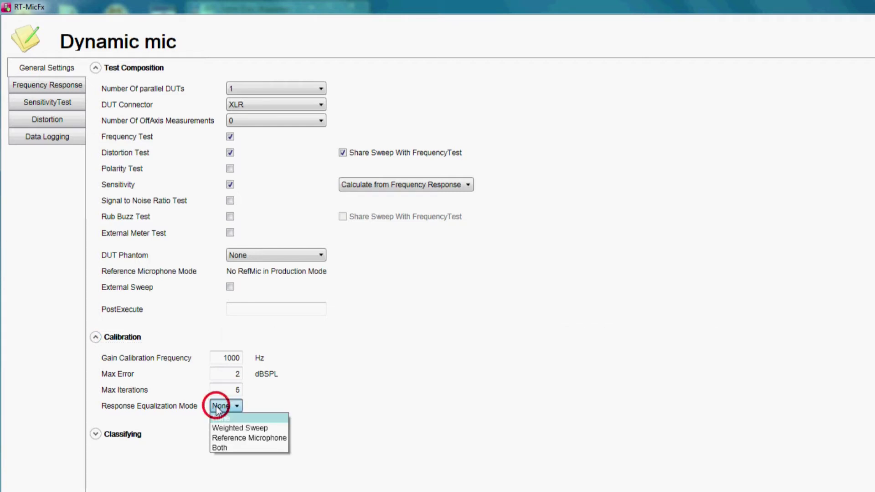
left_click(228, 439)
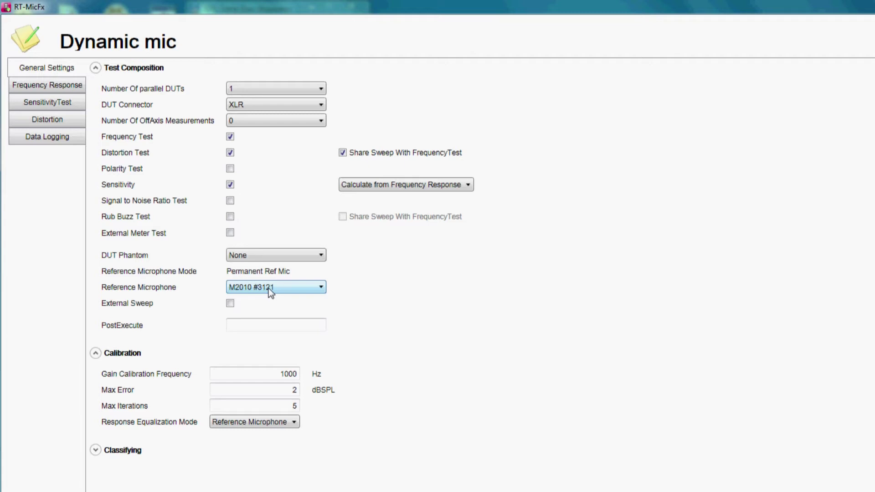
Step: Set the frequency response start frequency to 80 and chirp length to 800
left_click(44, 86)
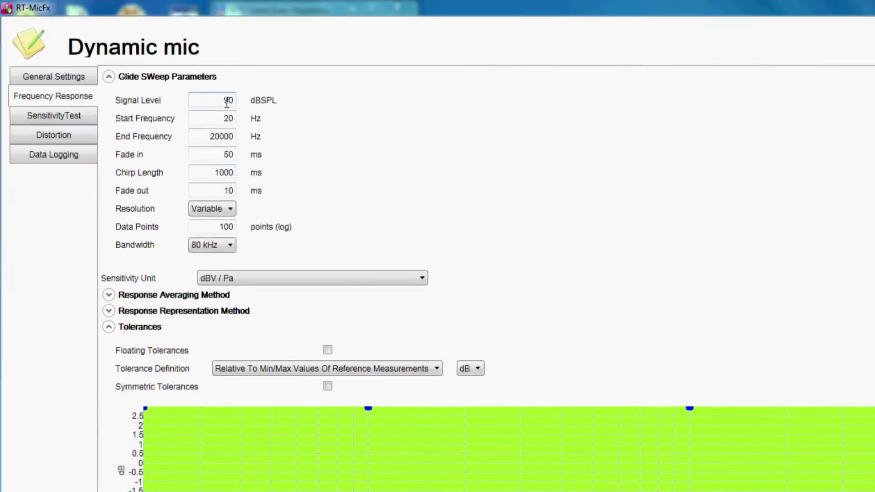
left_click(227, 102)
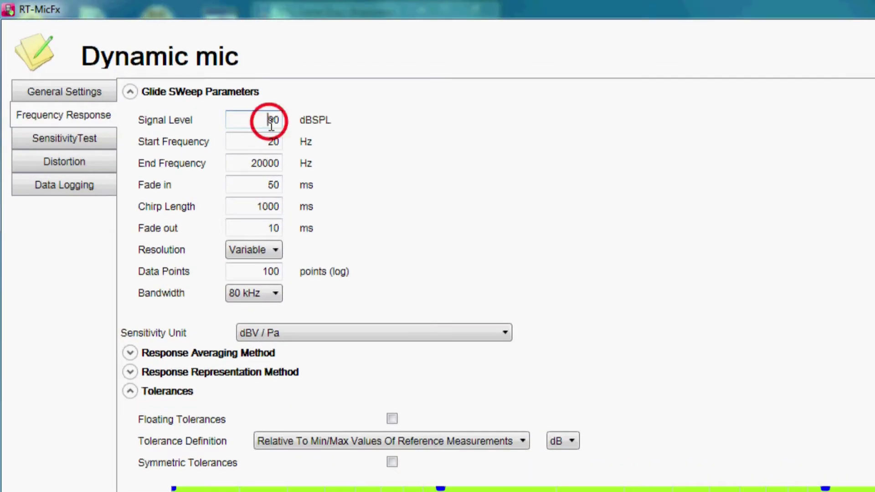
double_click(228, 120)
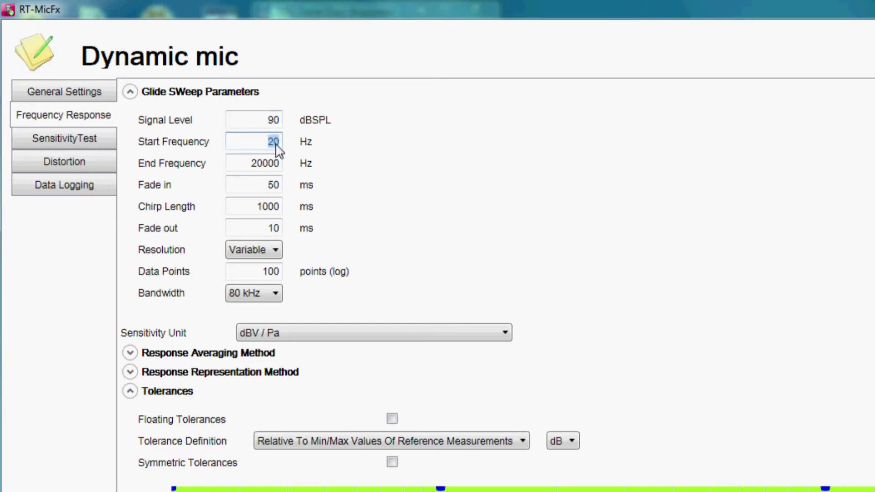
key("BackSpace")
type("80")
double_click(258, 206)
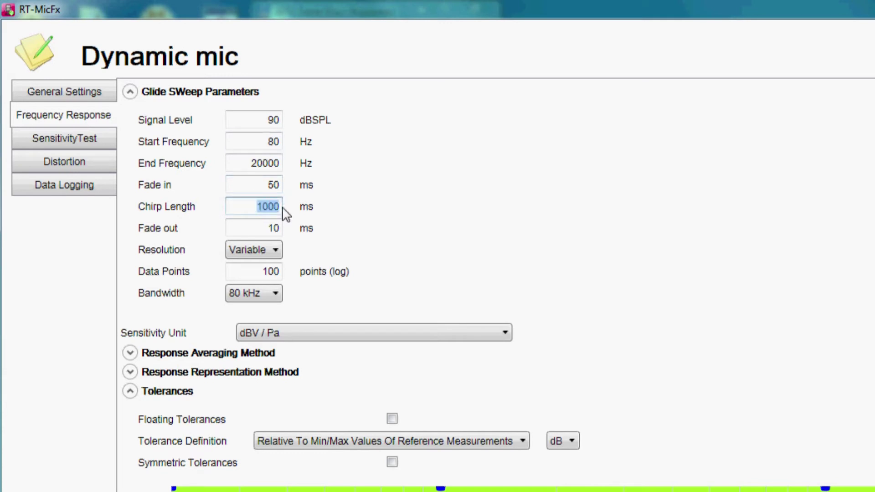
type("800")
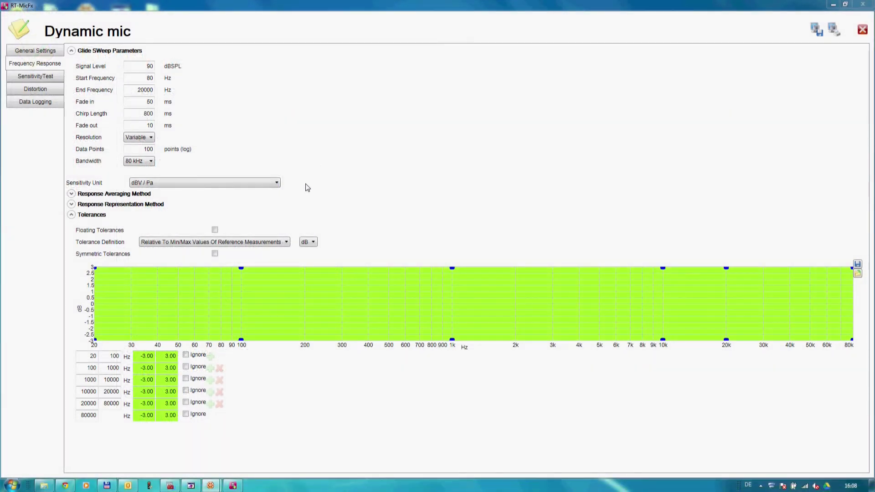
Step: Use symmetric tolerances relative to reference min/max, with ±6 dB for 20–100 Hz
left_click(268, 242)
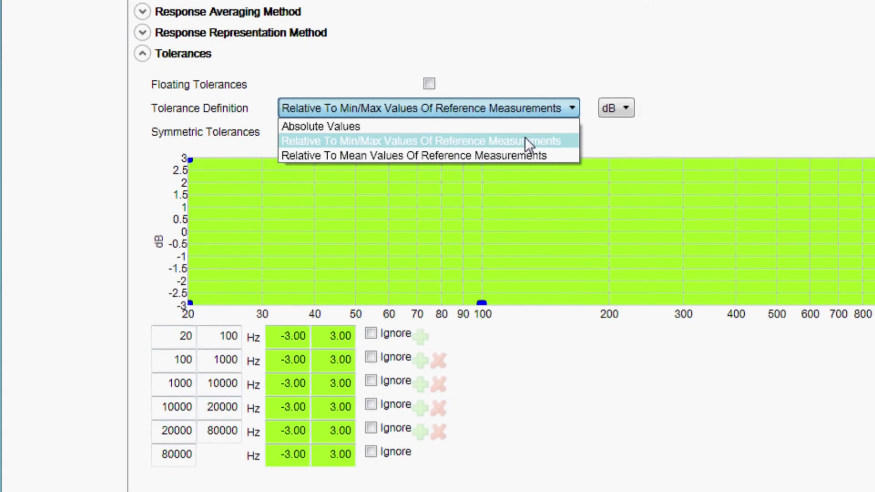
left_click(525, 141)
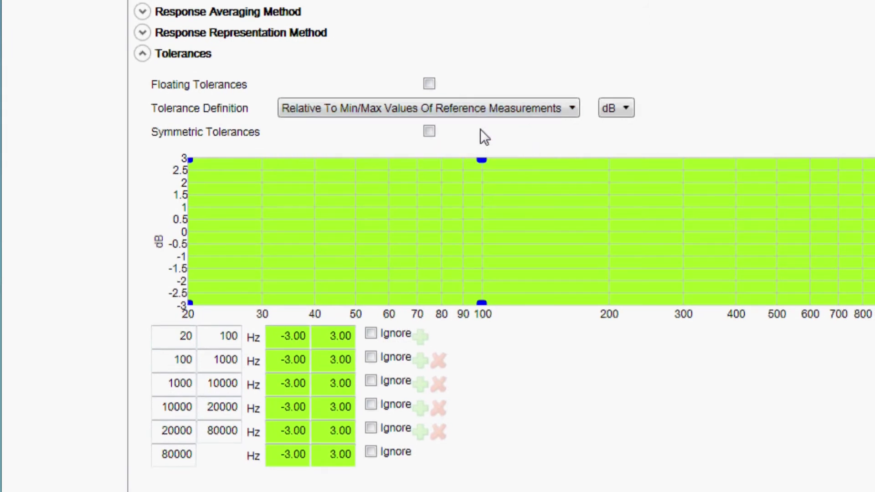
left_click(429, 133)
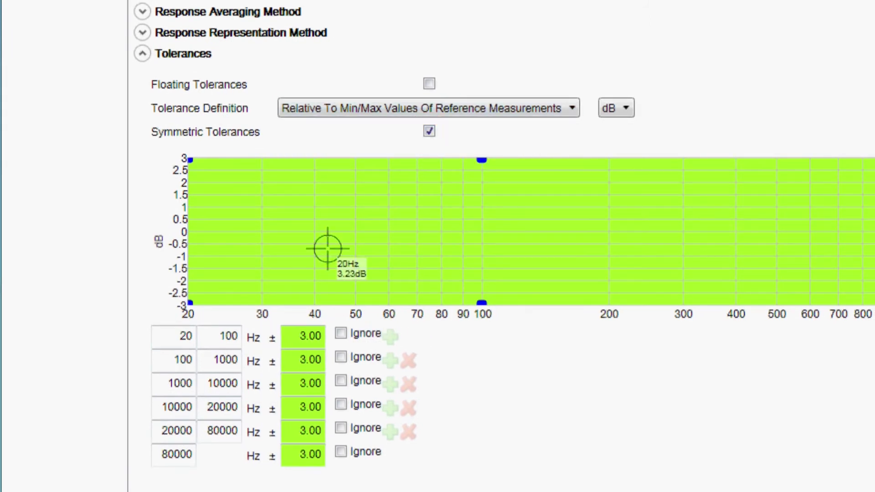
left_click(302, 340)
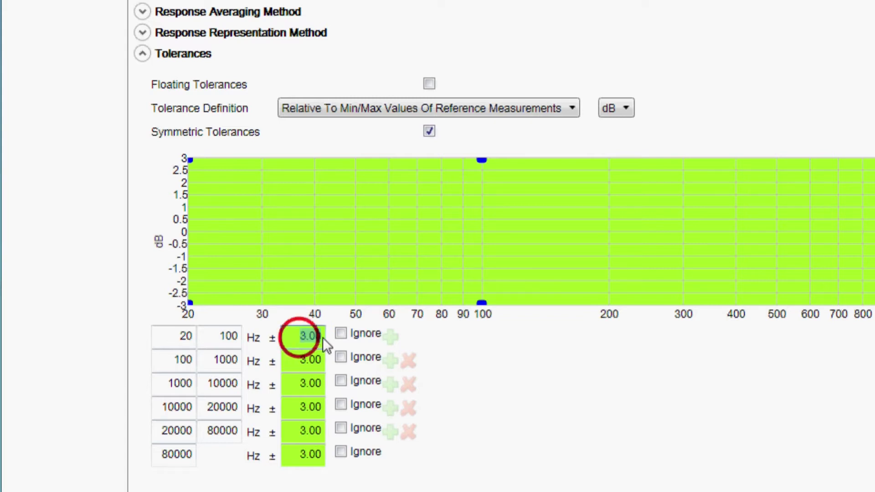
type("6")
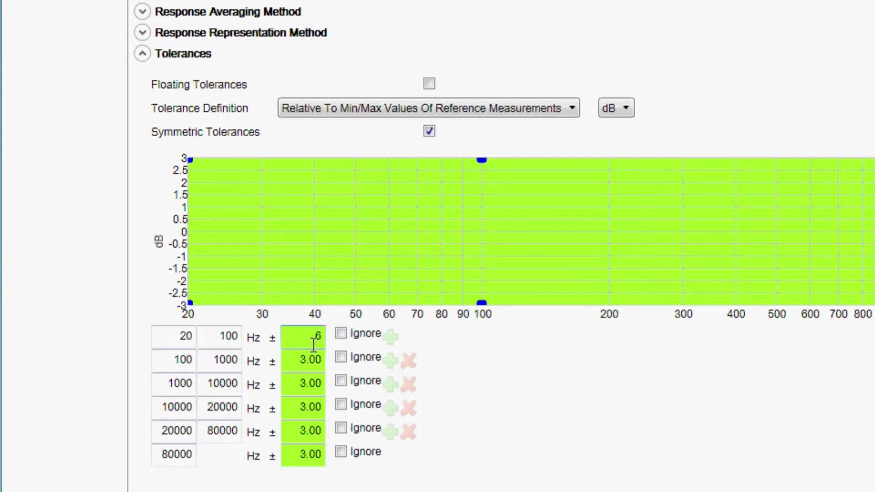
key("Tab")
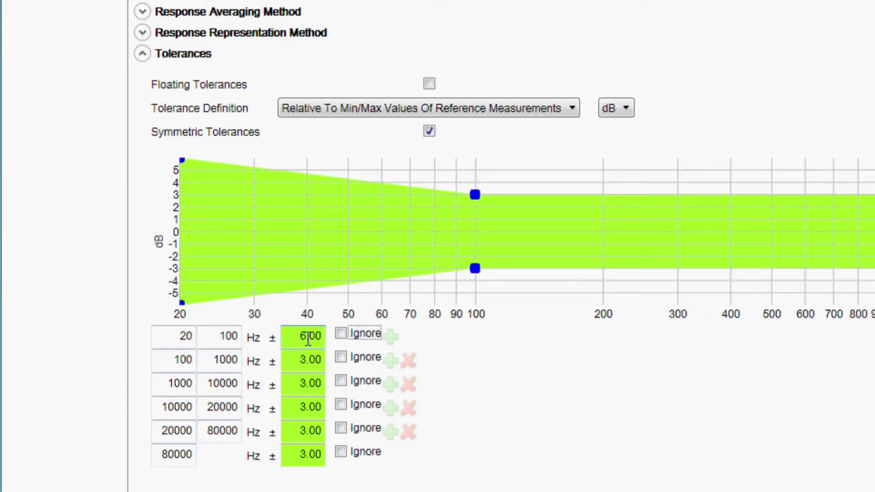
Step: Restore the 100–1000 Hz tolerance to ±3 dB after nudging the 100 Hz point
left_click(475, 194)
mouse_move(474, 193)
left_mouse_down()
mouse_move(468, 196)
mouse_move(476, 196)
left_mouse_up()
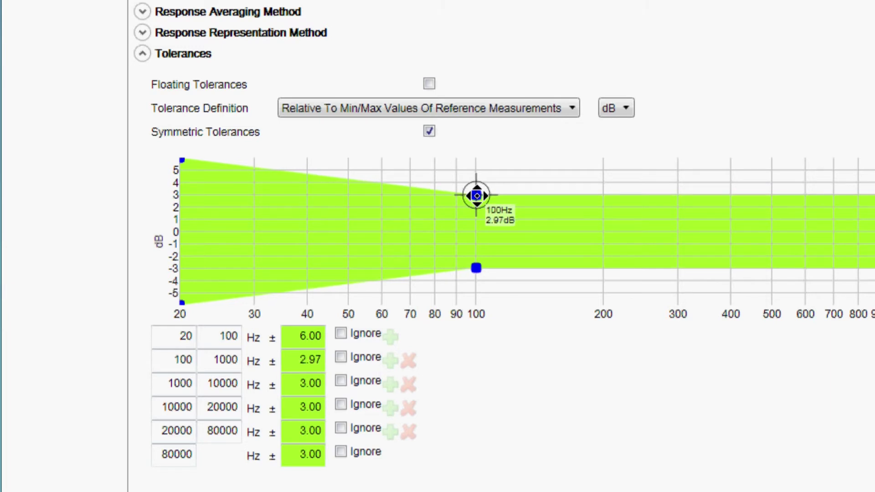
left_click_drag(476, 195, 477, 195)
double_click(301, 359)
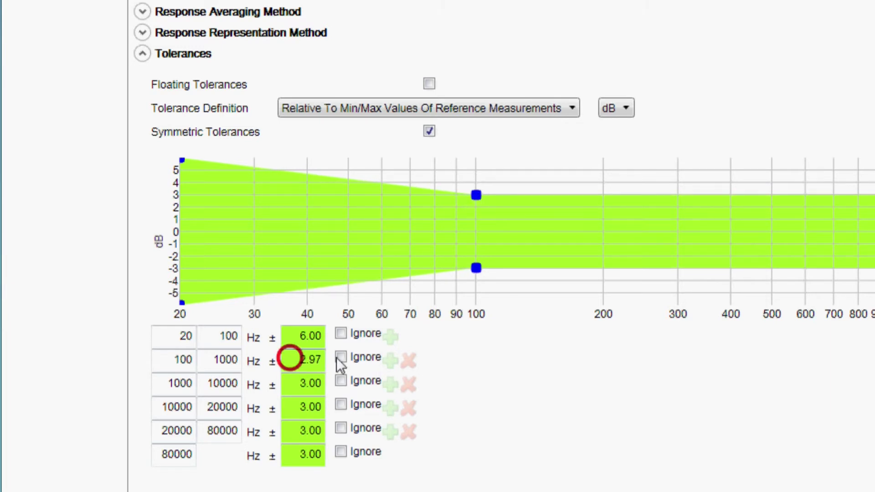
type("3")
key("Tab")
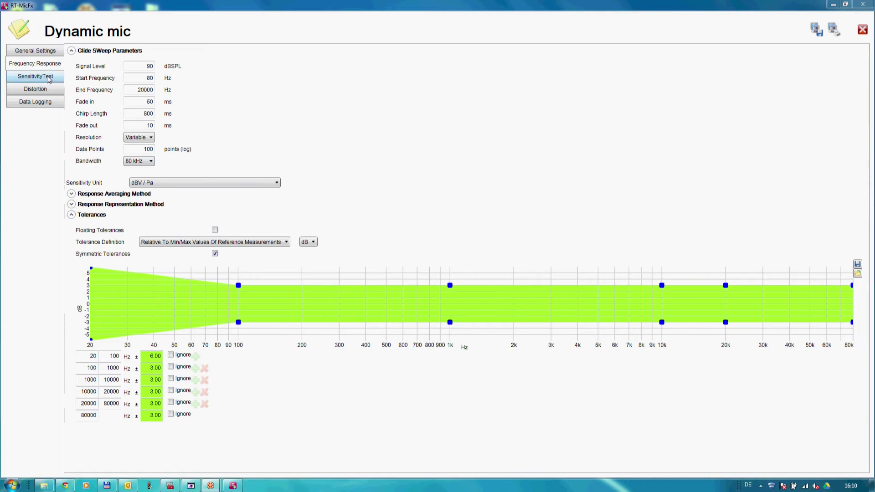
Step: Make the sensitivity test use Frequencies In Defined List (1000 Hz)
left_click(48, 77)
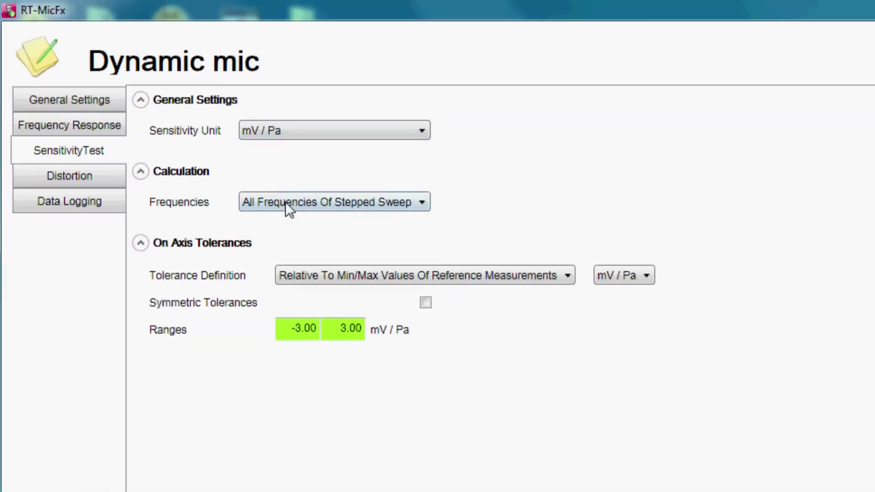
left_click(285, 202)
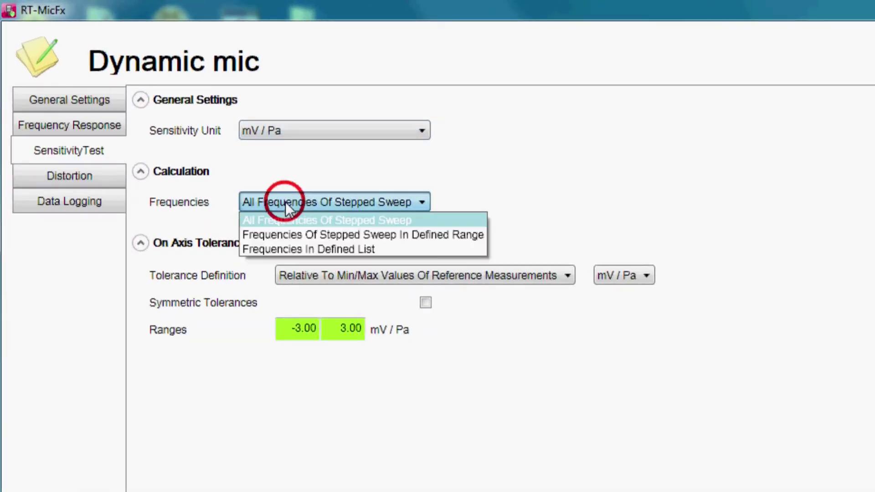
left_click(294, 250)
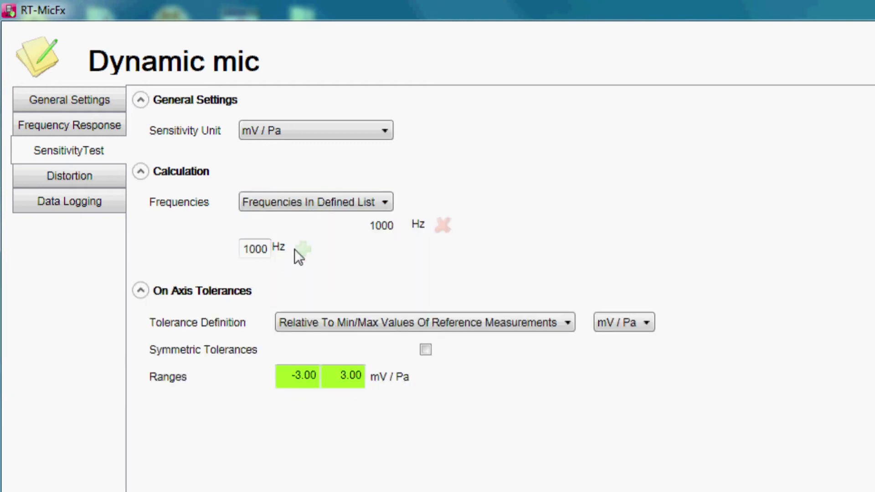
Step: Use absolute sensitivity tolerances from 2.00 to 4.00 mV/Pa
left_click(337, 324)
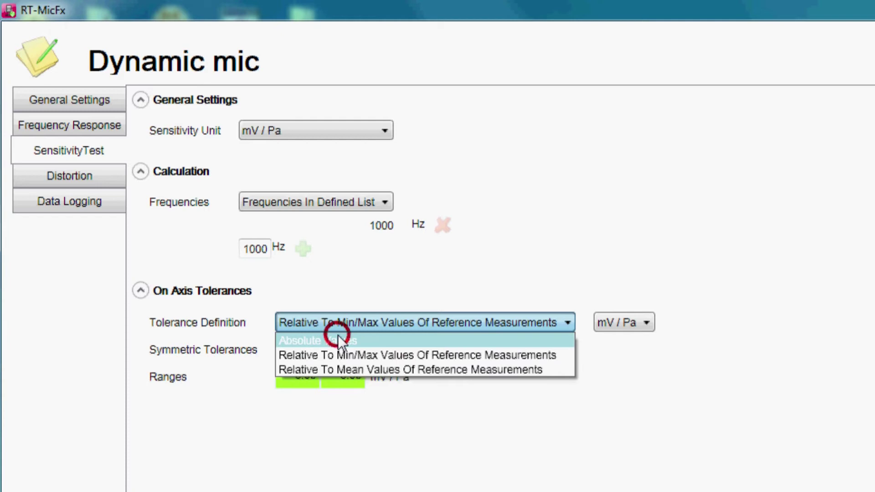
left_click(337, 337)
left_click(334, 371)
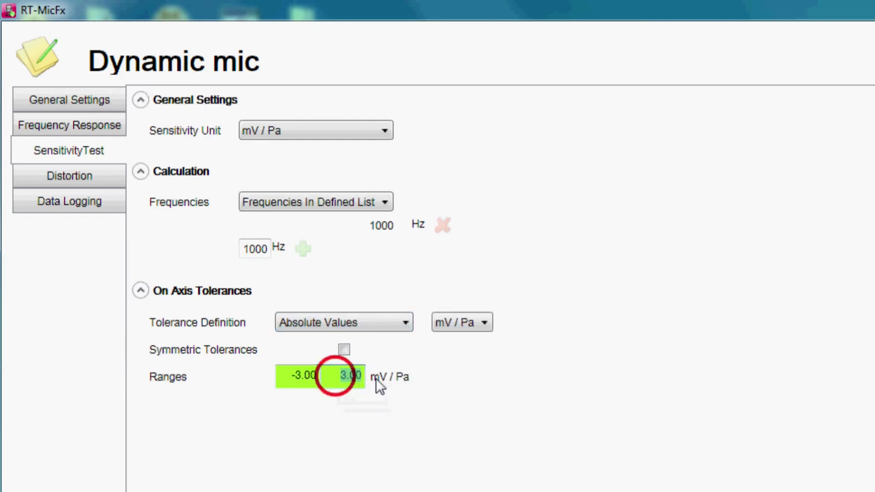
type("4")
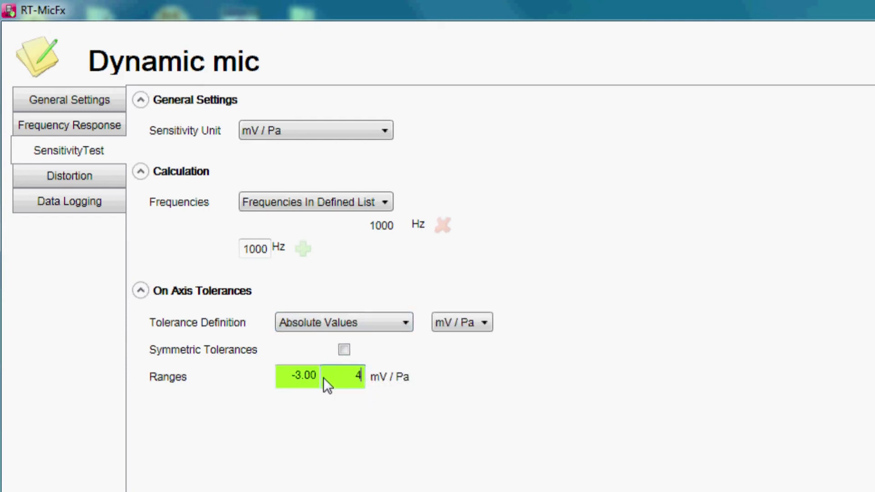
left_click(312, 375)
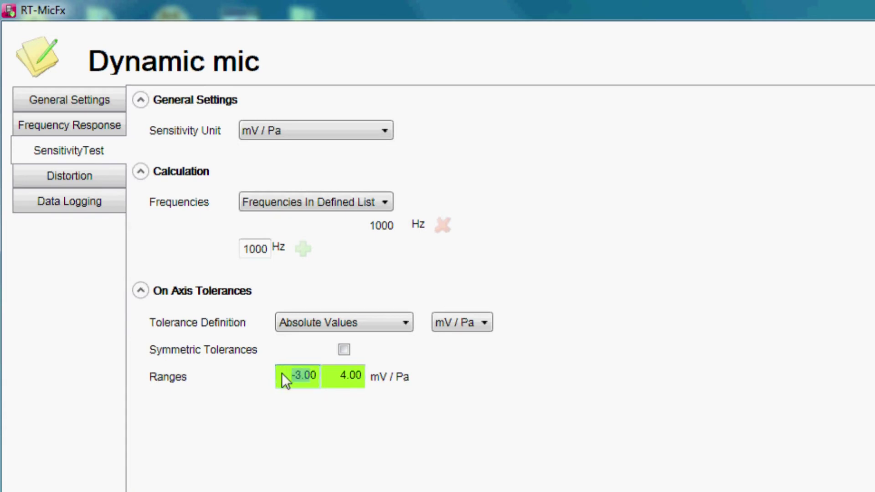
type("2")
key("Tab")
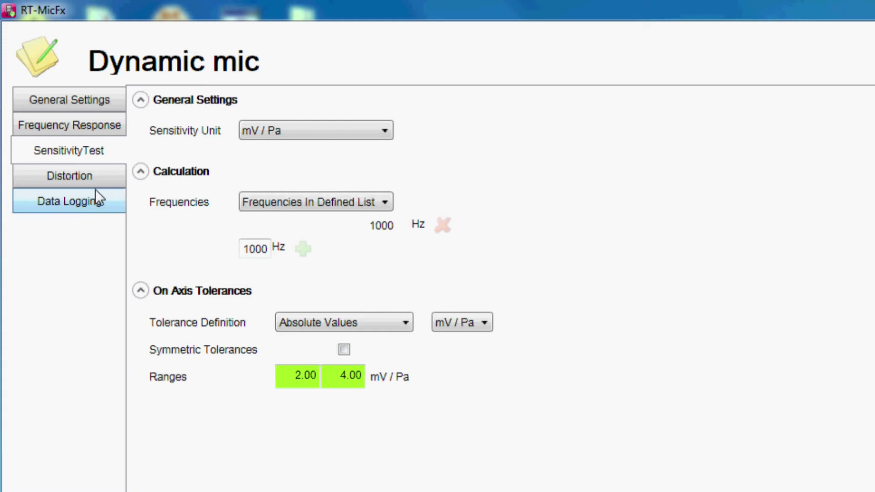
Step: Express distortion in % with Absolute Values tolerance definition
left_click(88, 176)
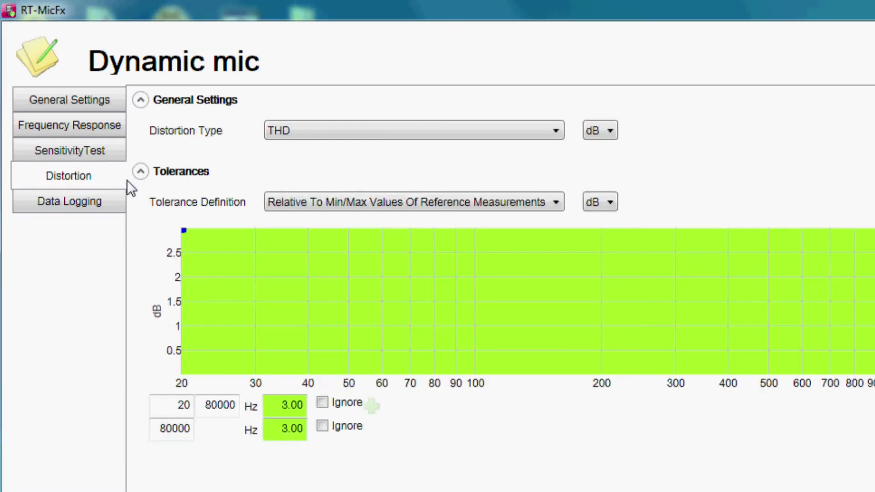
left_click(603, 131)
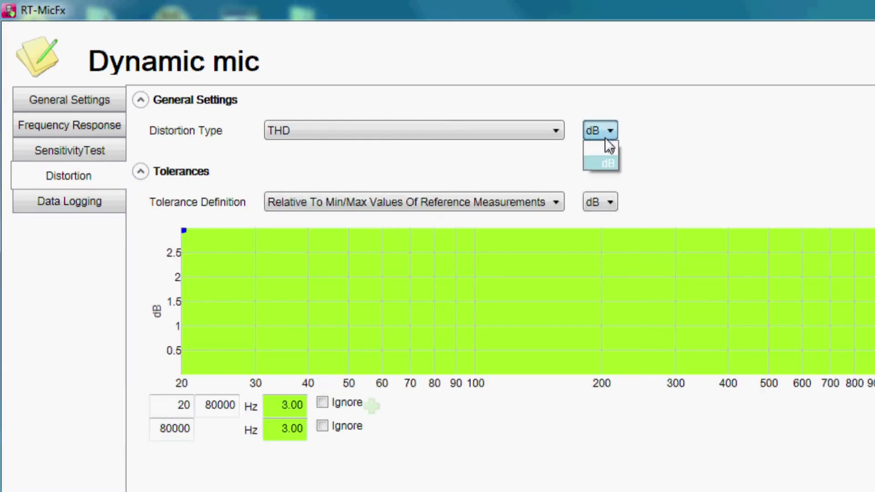
left_click(607, 147)
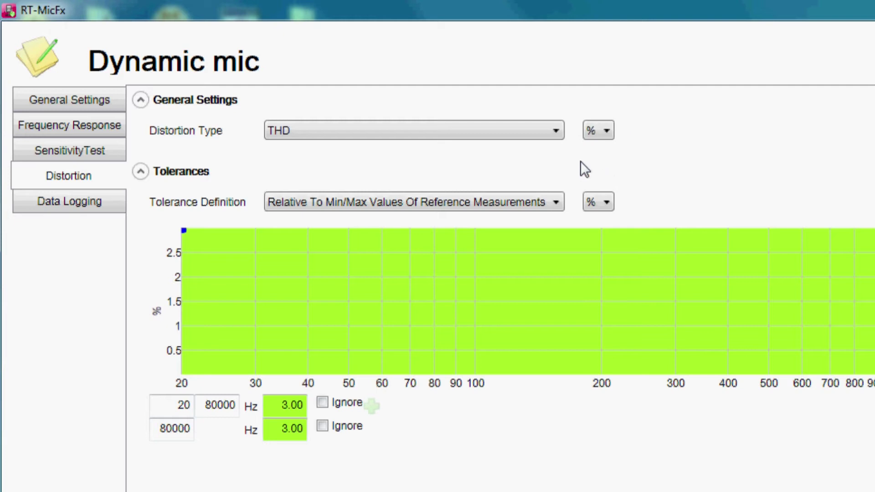
left_click(546, 203)
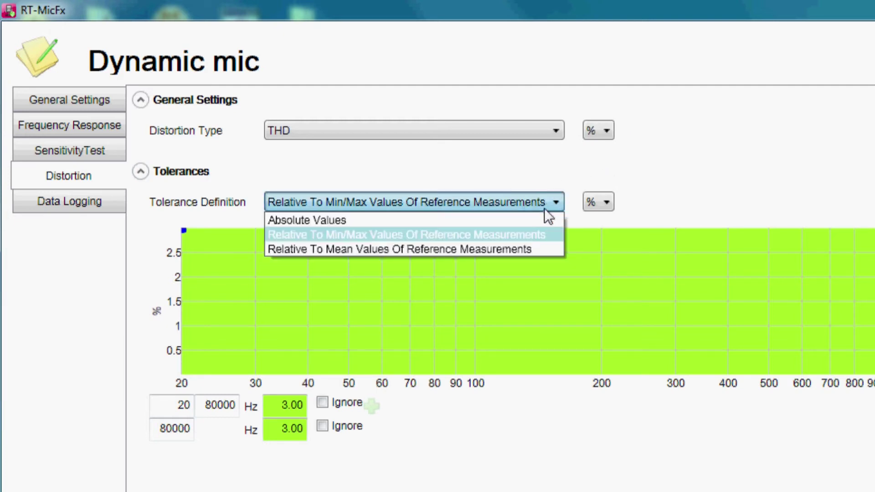
left_click(541, 220)
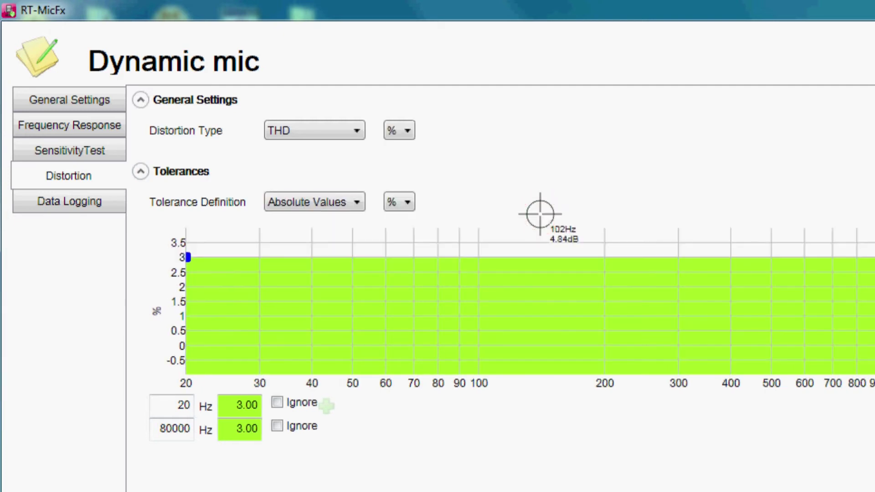
Step: Add a 100 Hz breakpoint, set 5% limits up to 80000 Hz, and ignore below 100 Hz
left_click(326, 406)
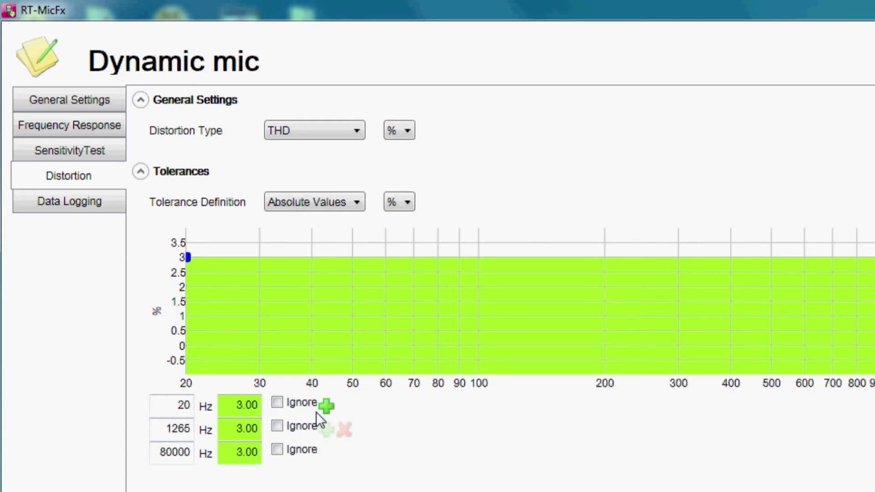
left_click_drag(157, 428, 205, 433)
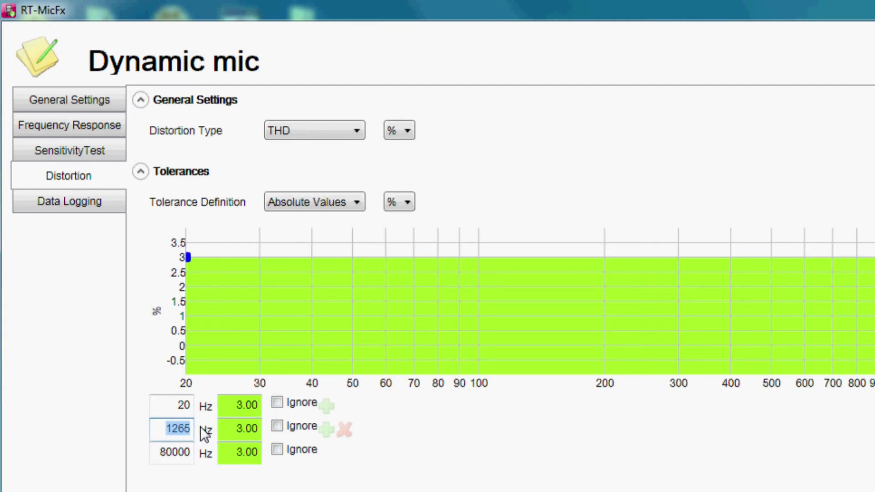
type("100")
key("Tab")
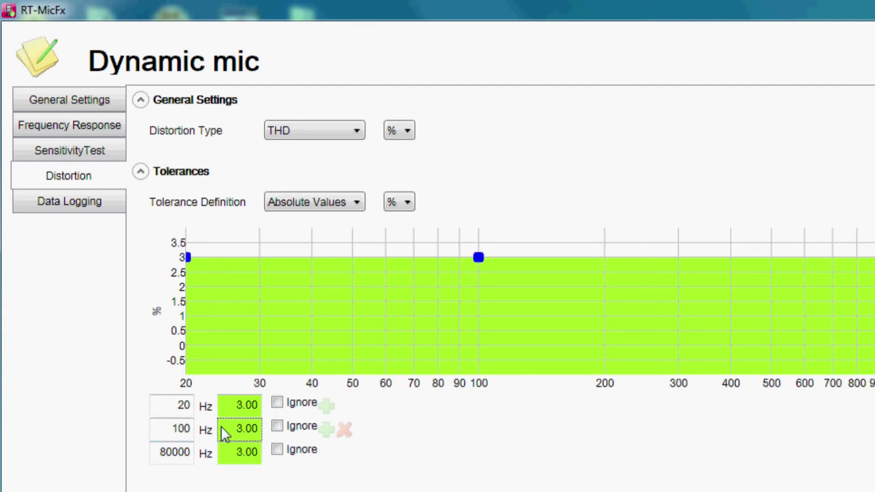
left_click(237, 429)
left_click_drag(236, 429, 240, 450)
type("5")
type("5")
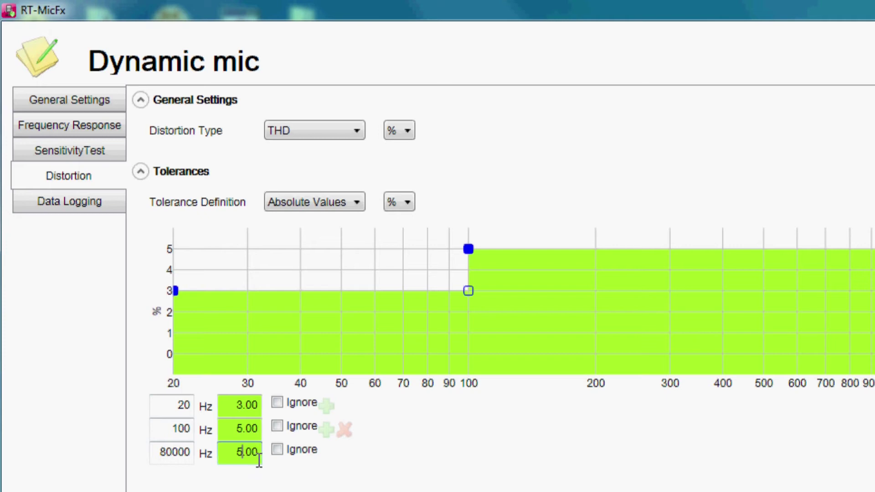
key("Tab")
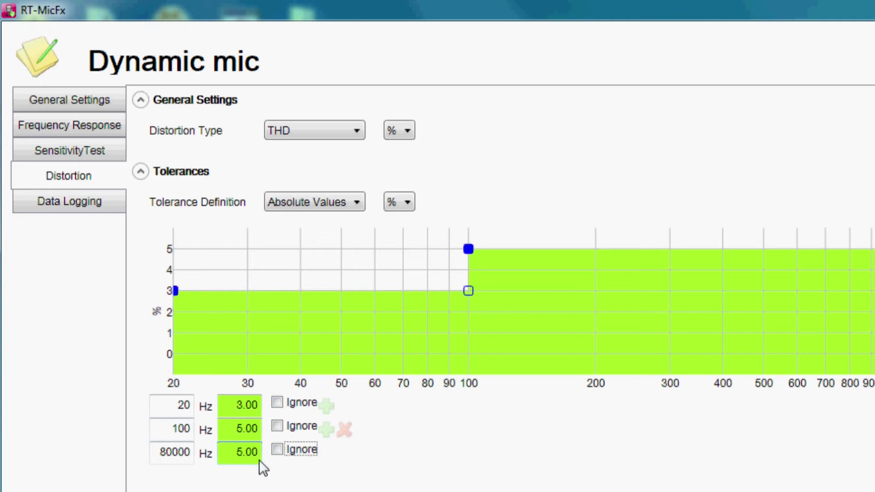
left_click(277, 402)
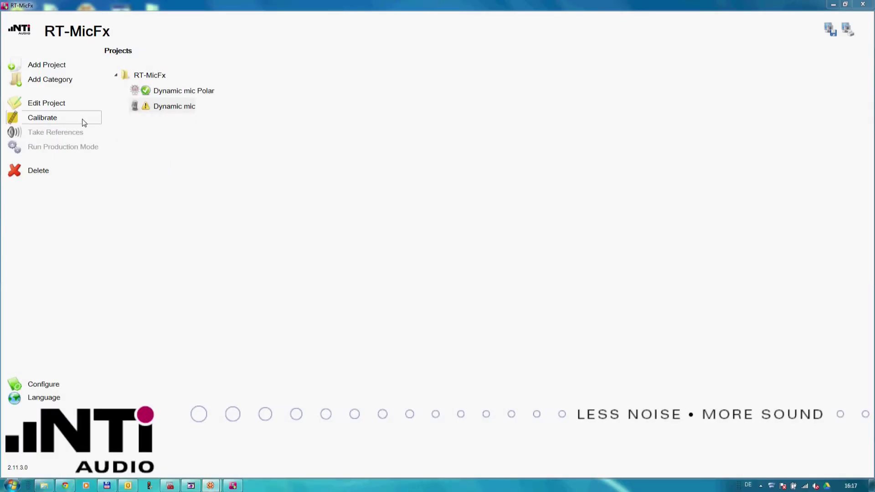
Step: Calibrate Dynamic mic, then open its Reference Measurements screen
left_click(42, 120)
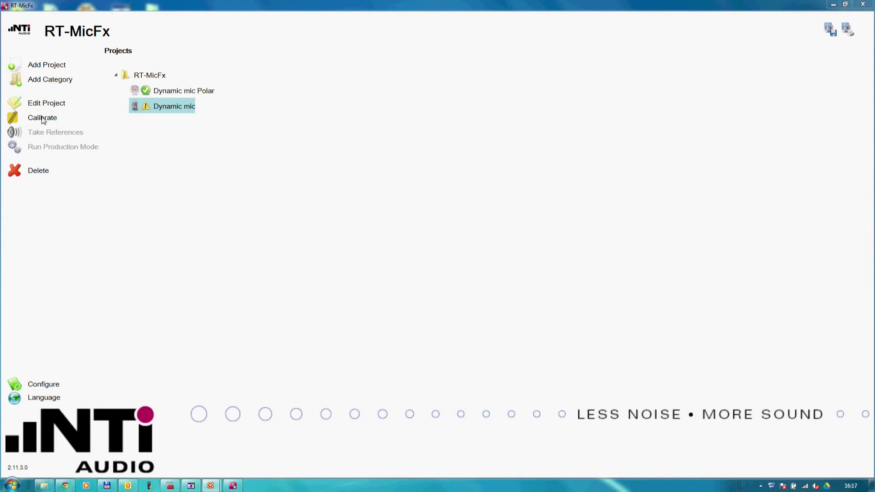
left_click(441, 316)
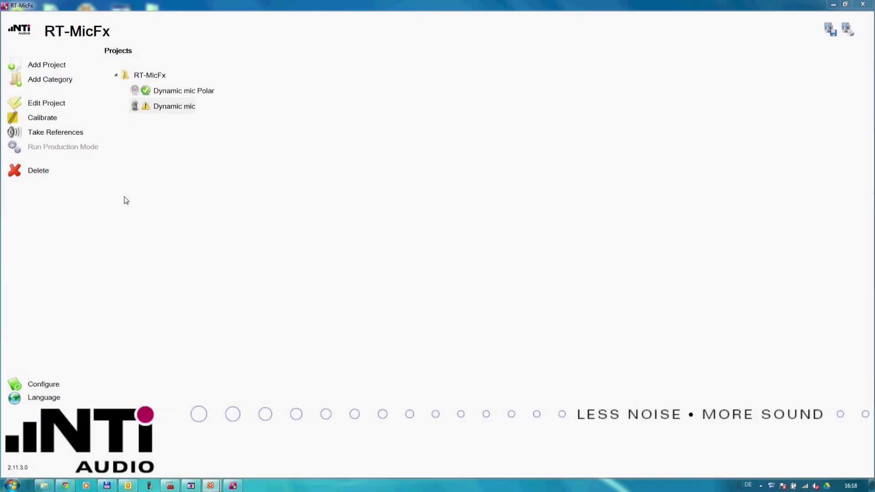
left_click(60, 134)
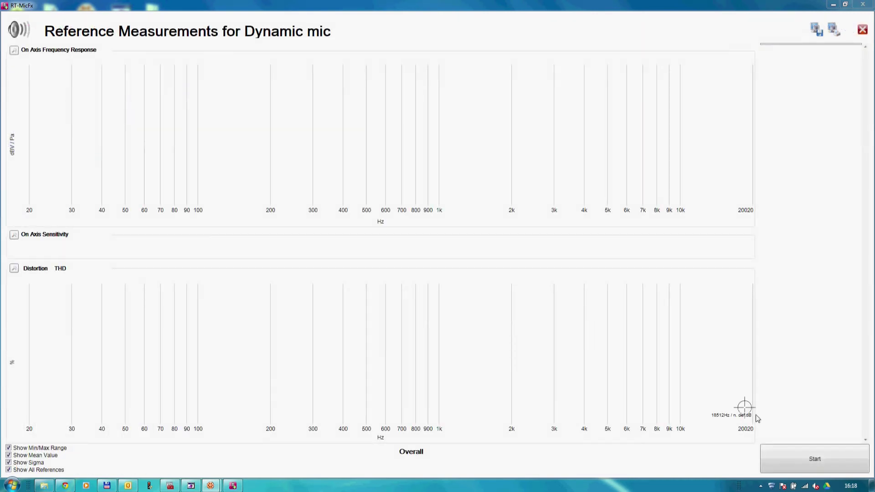
Step: Take two reference measurements of Dynamic mic, each reading 3.5 mV/Pa
left_click(812, 460)
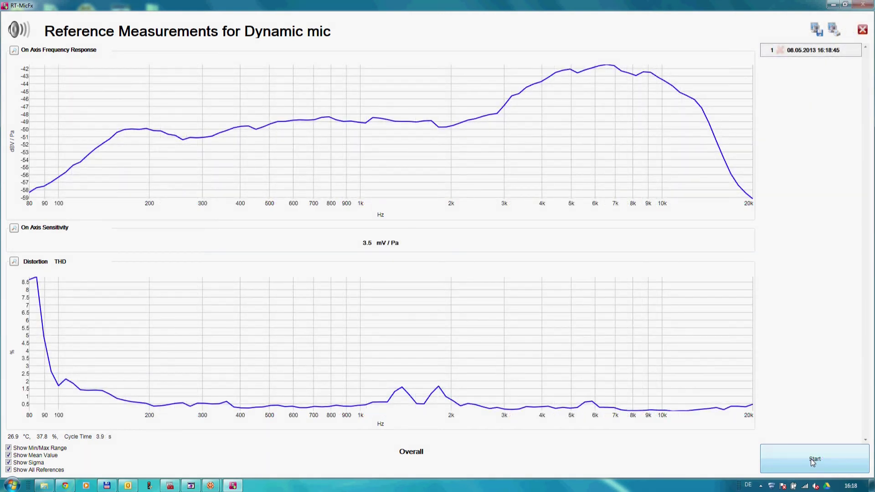
left_click(814, 460)
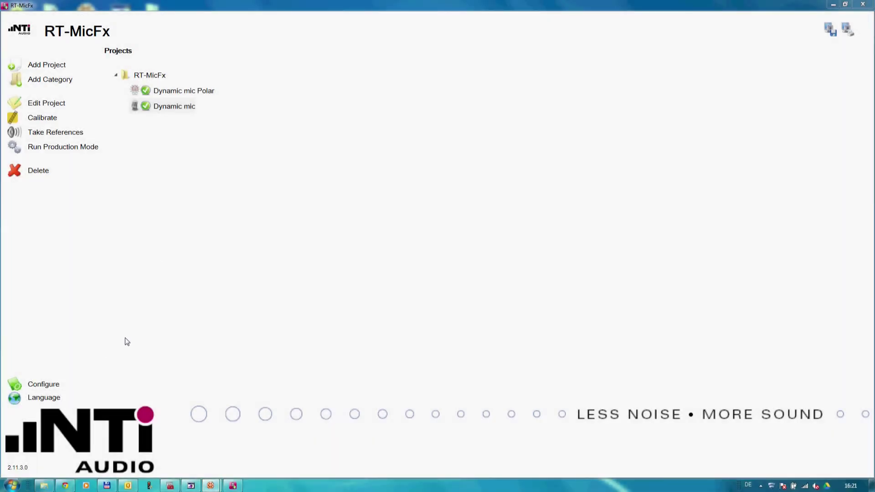
Step: Run two production-mode measurements of Dynamic mic, both passing at 3.5 mV/Pa
left_click(81, 148)
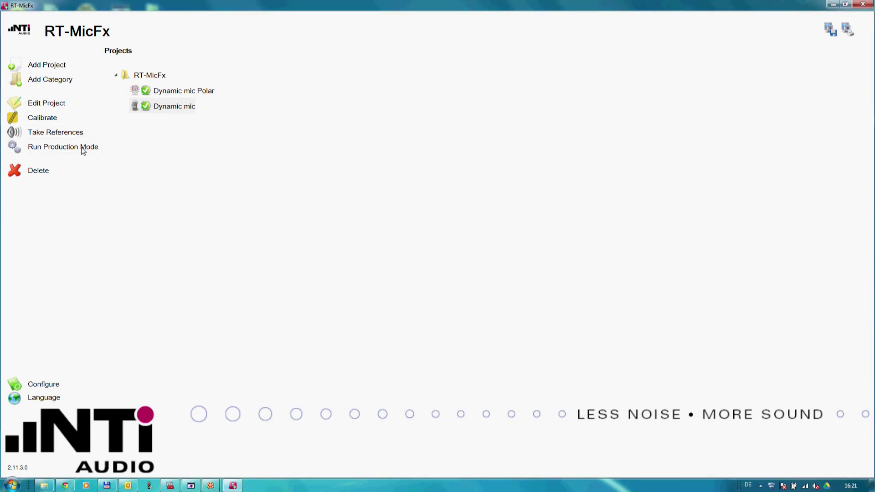
left_click(810, 458)
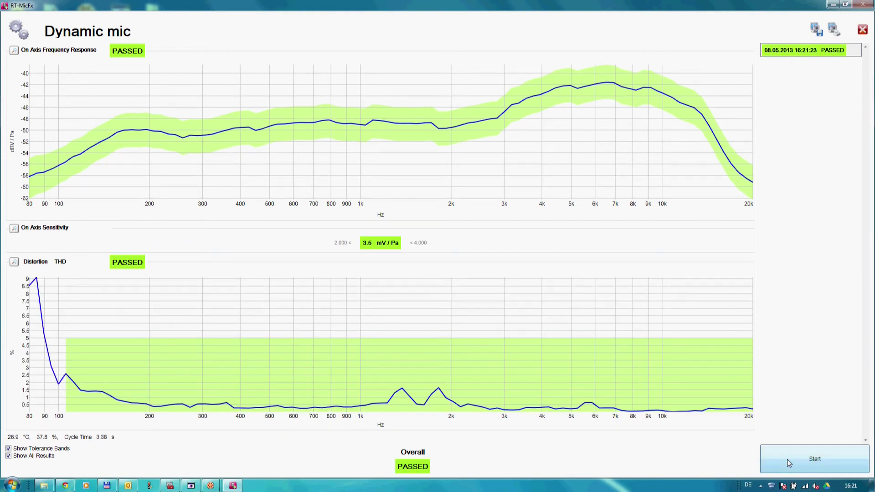
left_click(786, 460)
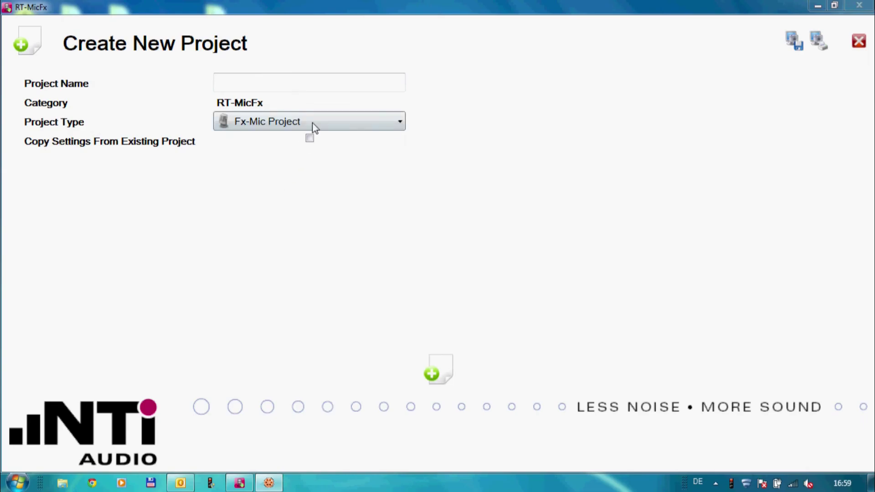
Step: Set up a new Fx-Mic Project (Polar Pattern) named 'Dynamic mic polar'
left_click(313, 122)
left_click(310, 153)
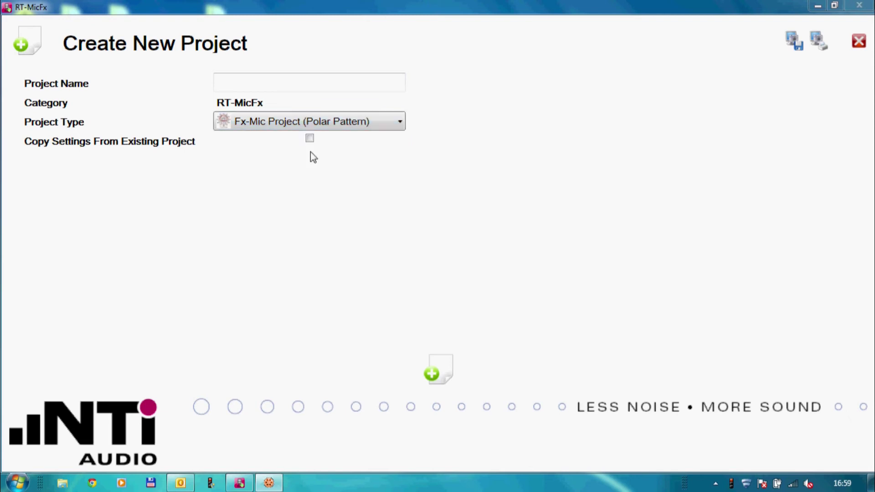
left_click(299, 88)
type("Dynamic mic polar")
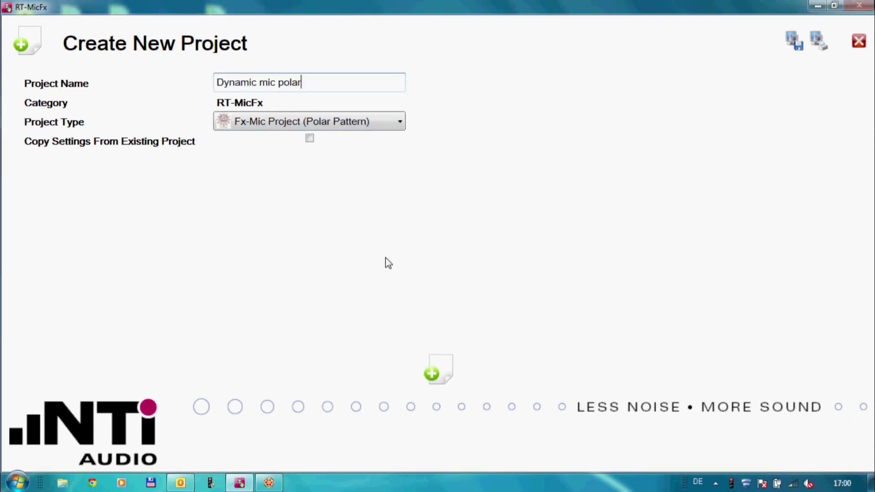
Step: Create the polar-pattern project and set DUT phantom power to None
left_click(431, 359)
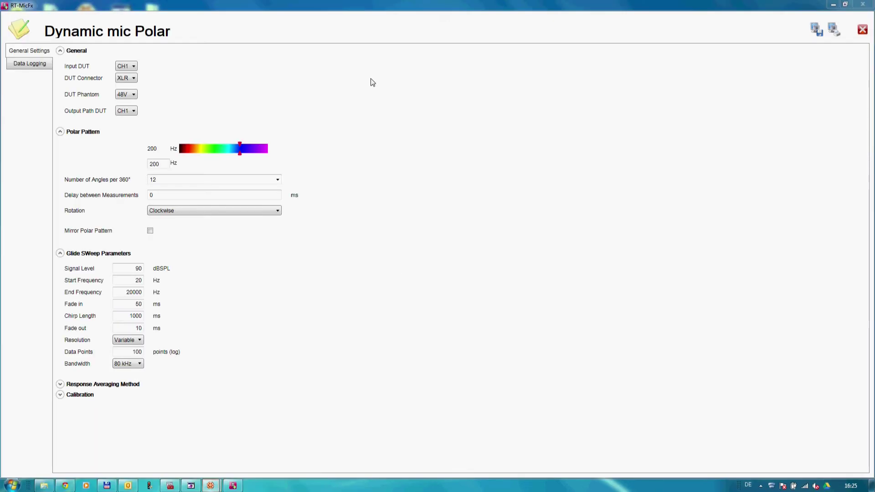
left_click(258, 192)
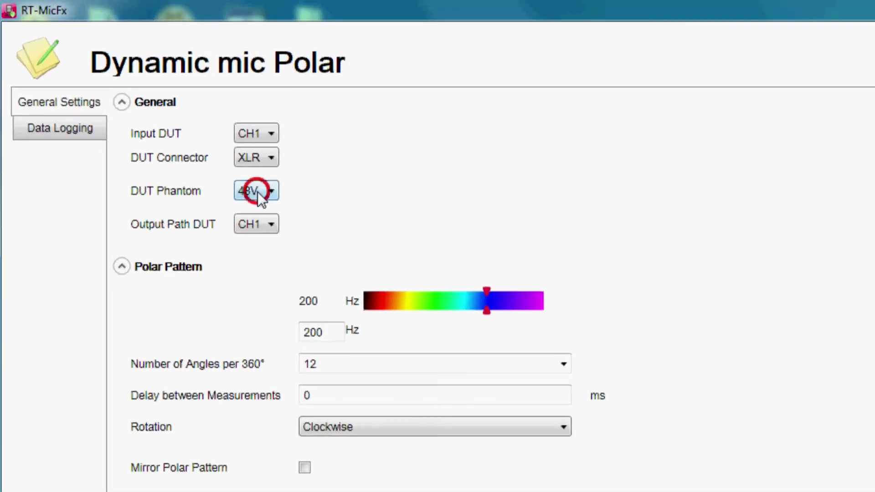
left_click(256, 207)
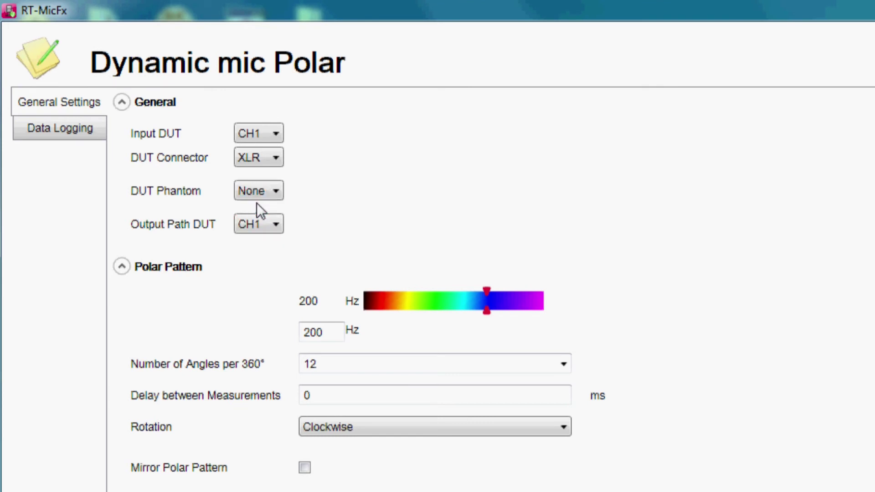
Step: Set 60 angles per 360° and a 100 ms delay between measurements
double_click(314, 363)
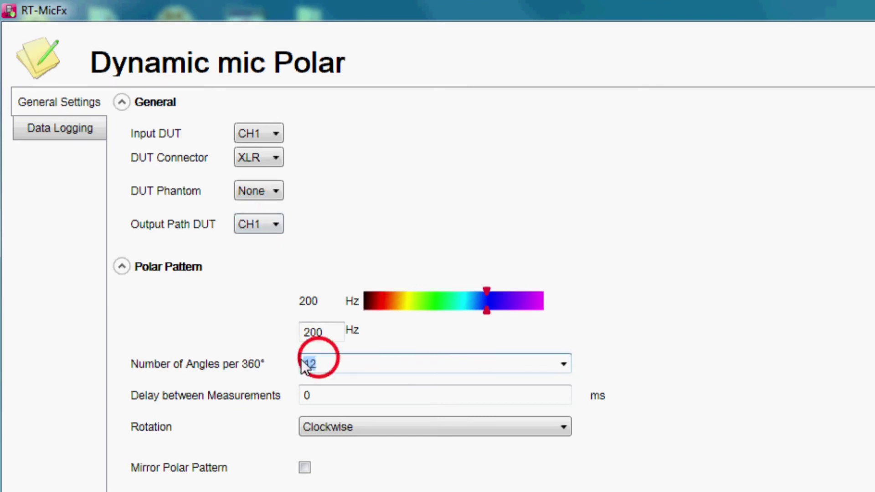
type("6")
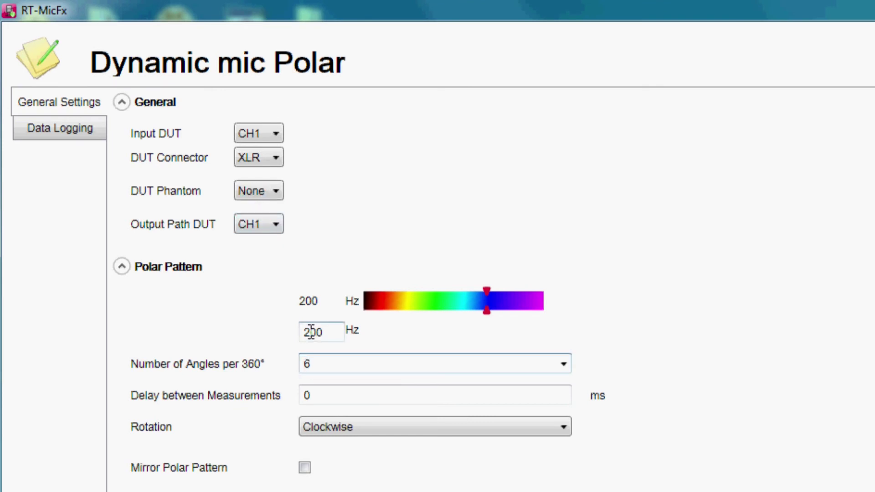
type("0")
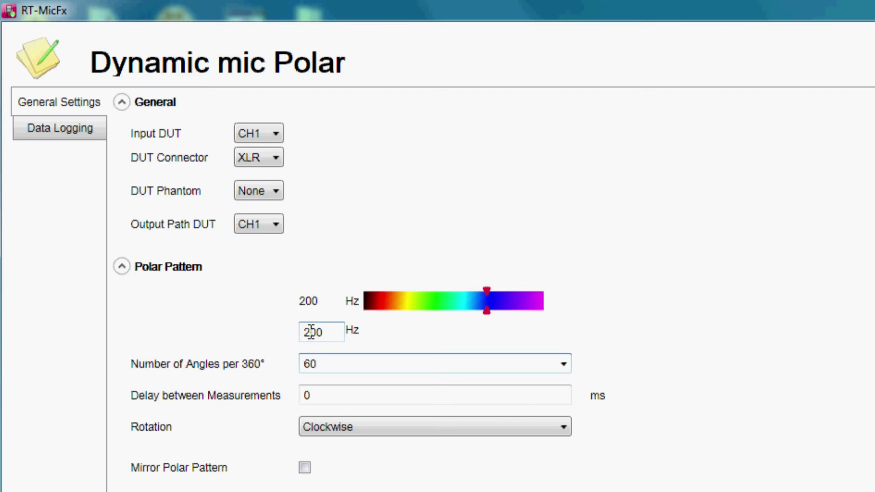
left_click(337, 395)
double_click(340, 396)
type("1")
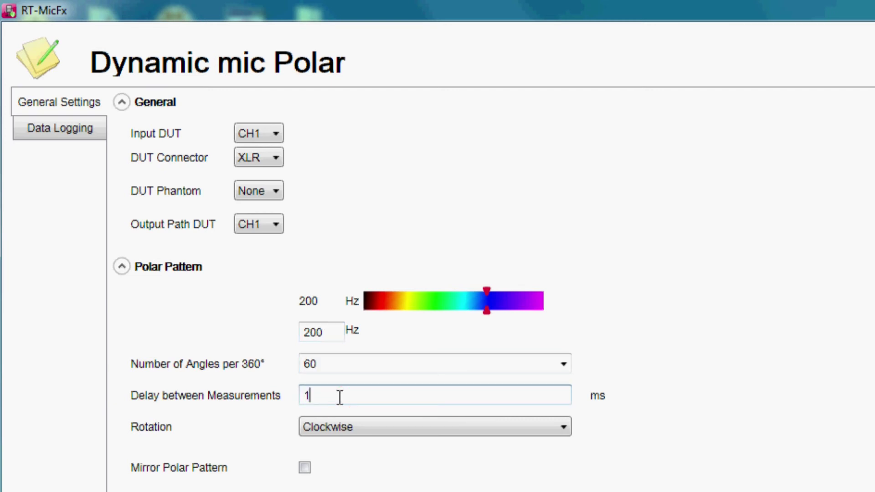
type("00")
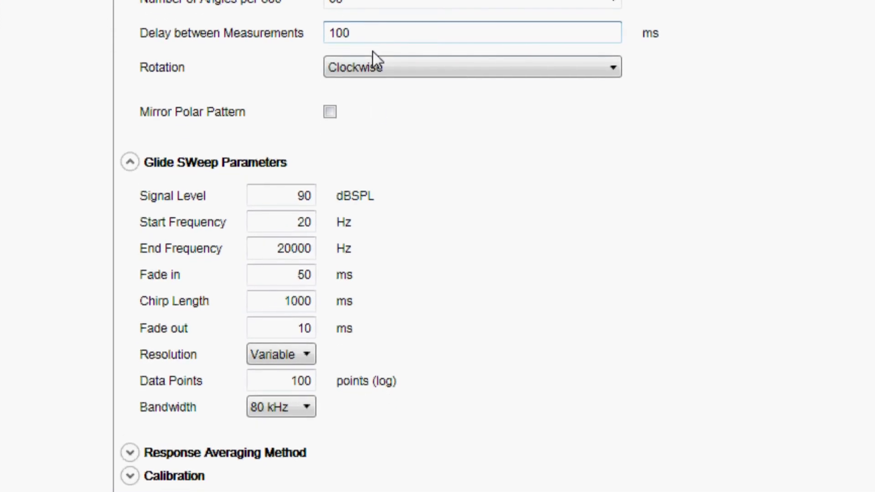
Step: Set the sweep start frequency to 80 Hz and select the Chirp Length value for editing
double_click(295, 221)
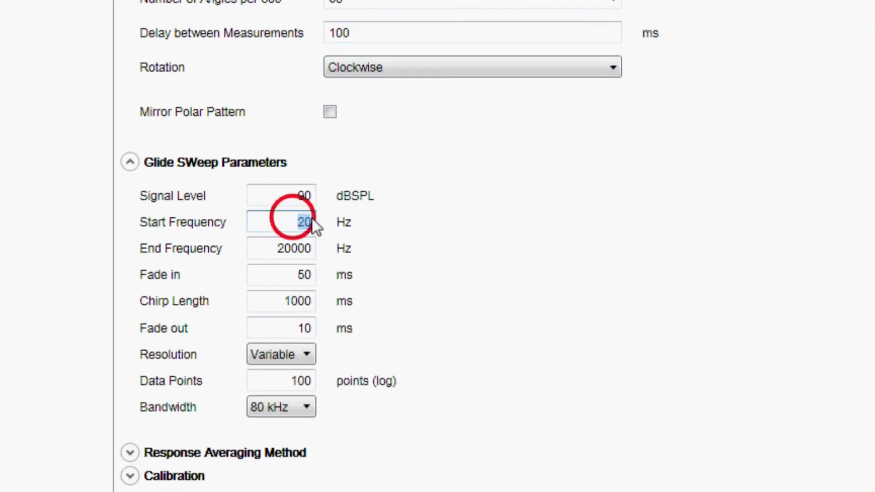
type("80")
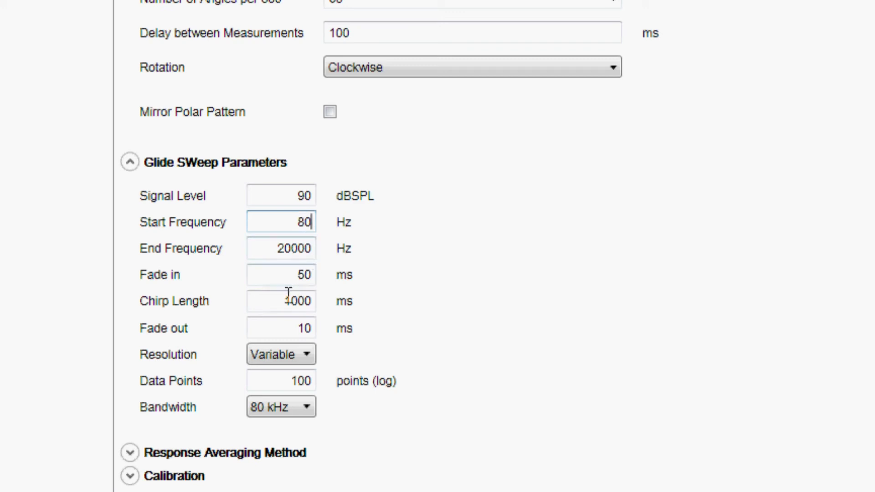
left_click_drag(285, 298, 315, 302)
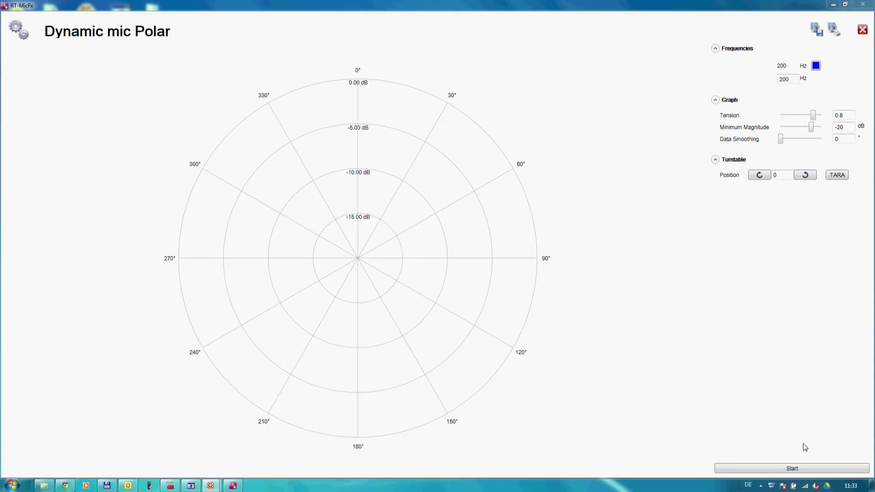
Step: Run the turntable polar measurement and add 1000 Hz as a plotted frequency
left_click(808, 468)
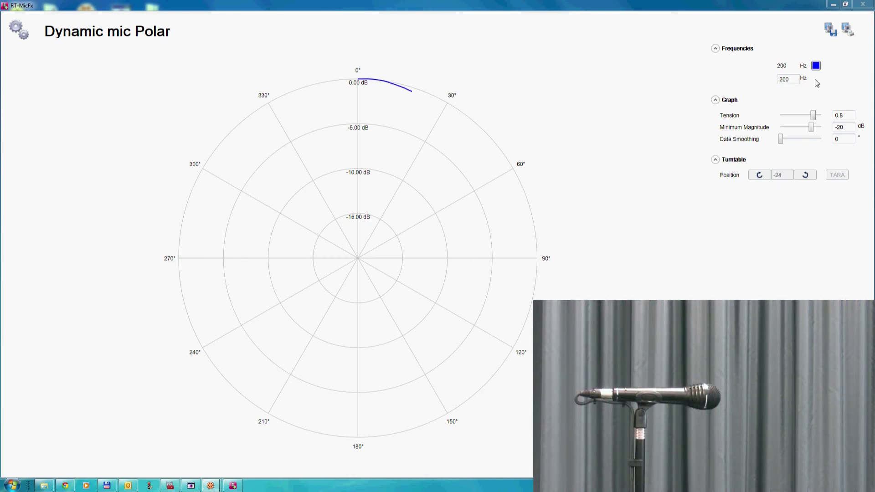
double_click(790, 80)
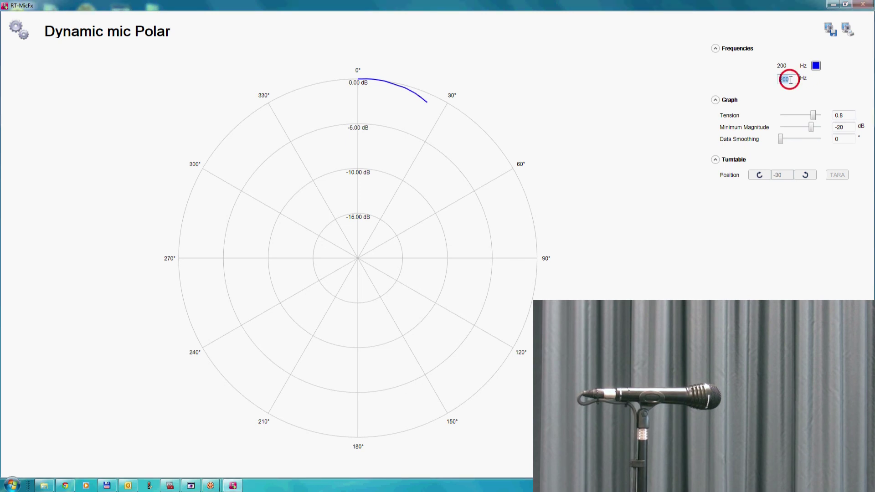
type("100")
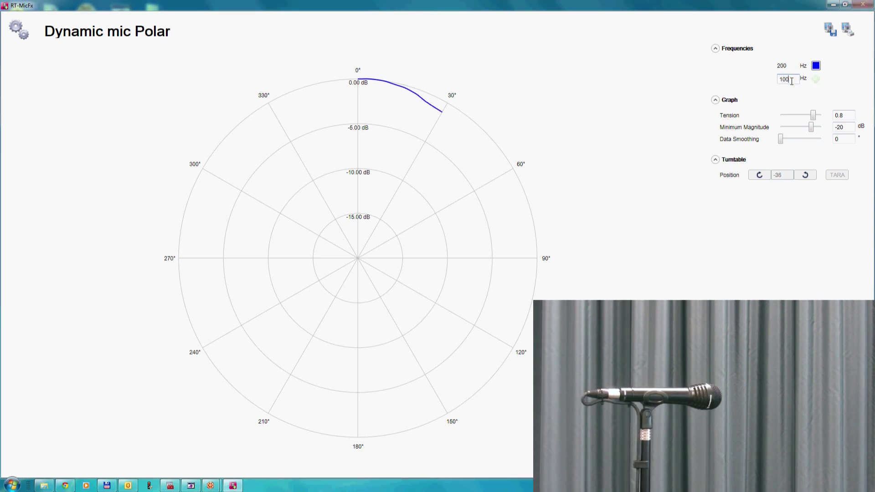
type("0")
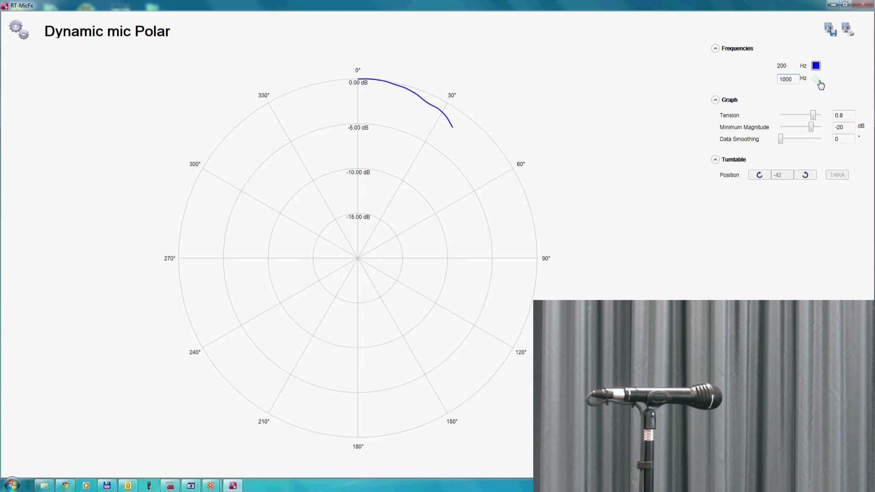
left_click(815, 80)
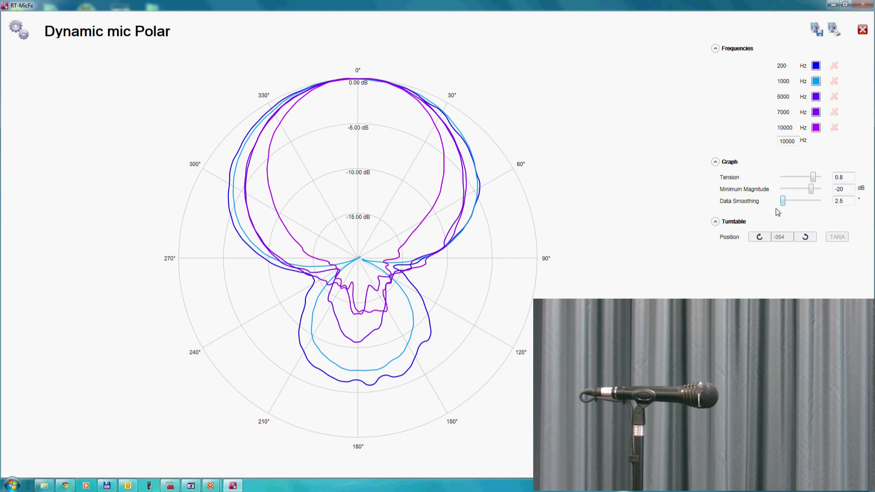
Step: Increase data smoothing to 28.4 and lower the plot's minimum magnitude toward -30 dB
left_click_drag(782, 201, 807, 206)
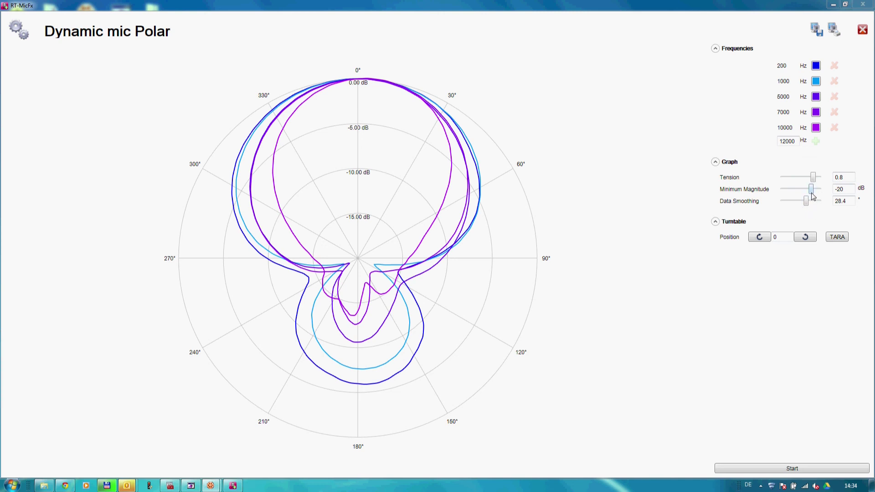
left_click_drag(810, 189, 846, 189)
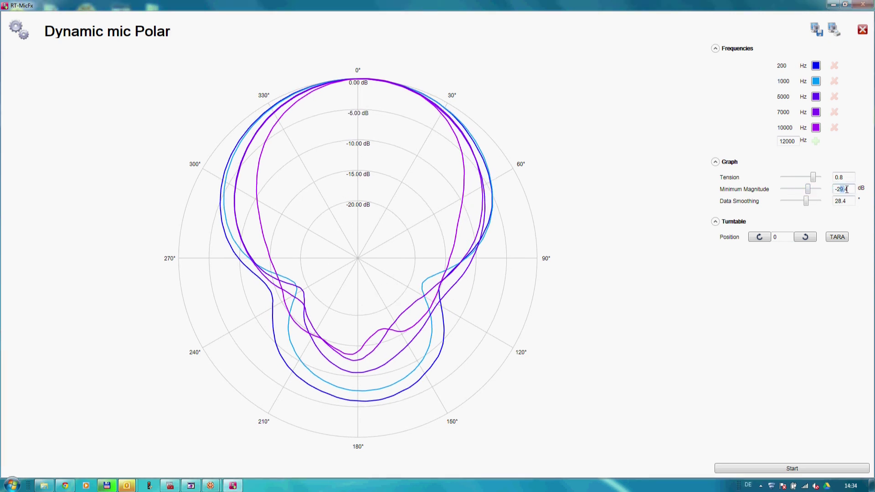
type("30")
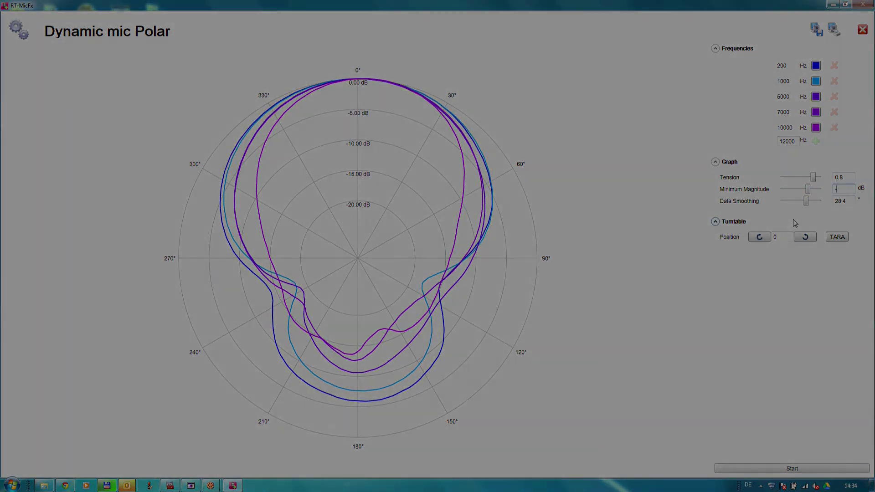